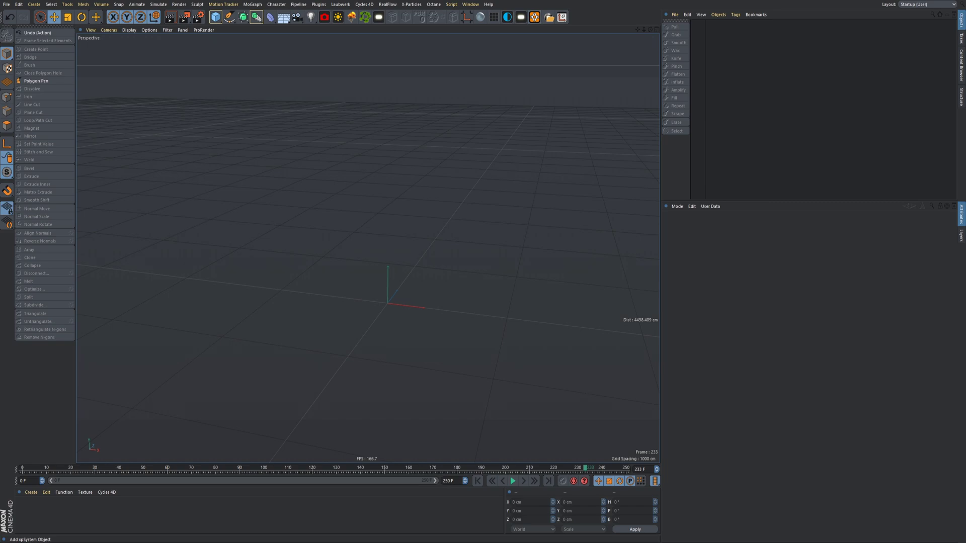
Add an X-Particles system and rotate its emitter to a pitch of -90°.
left_click(534, 17)
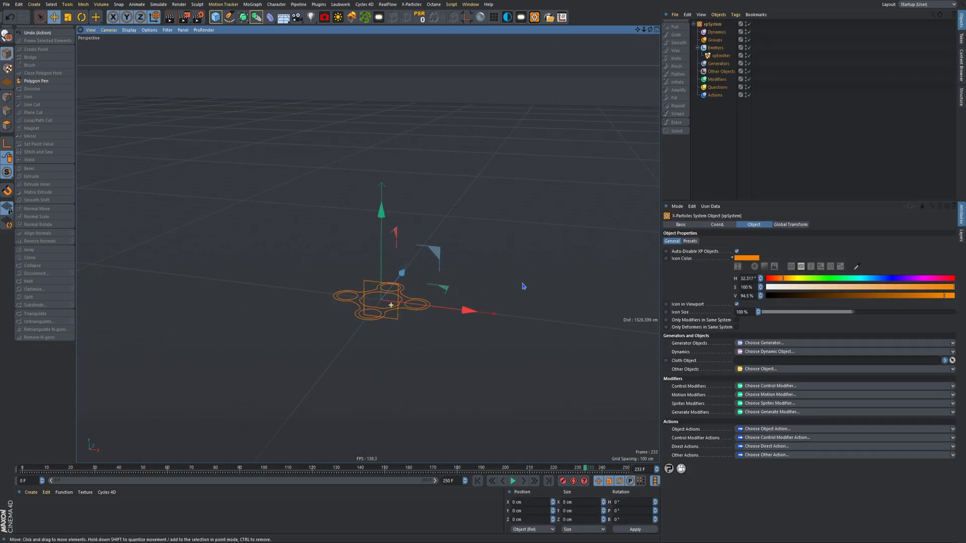
scroll(523, 286, "up", 5)
left_click(722, 56)
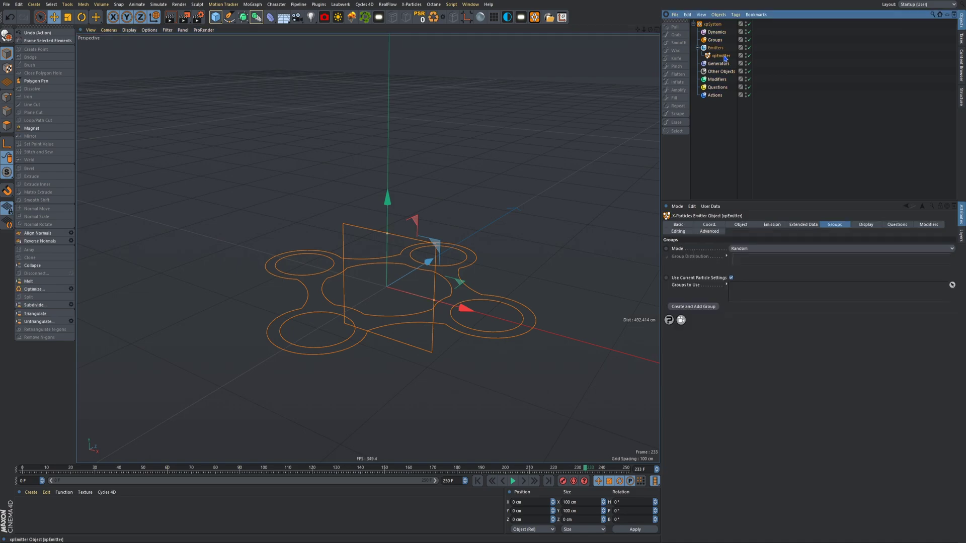
left_click_drag(414, 267, 395, 228, "alt")
left_click(81, 17)
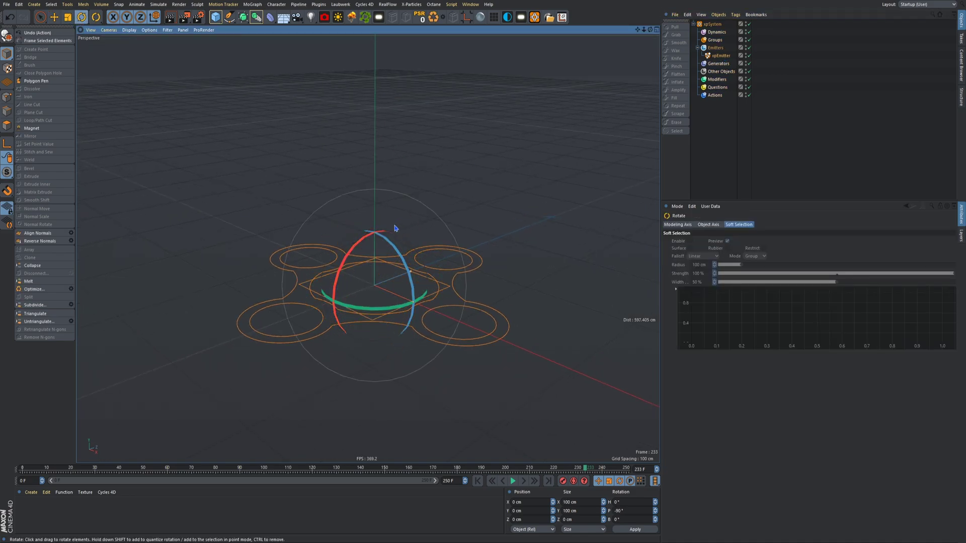
key("e")
Stretch the emitter to about 1305 cm wide and 947 cm deep.
right_click_drag(410, 261, 301, 300, "alt")
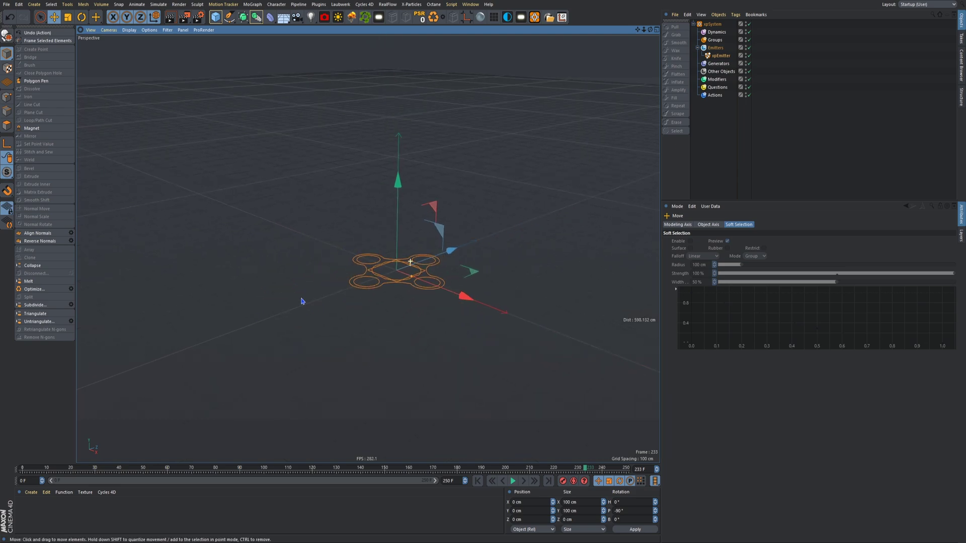
left_click_drag(390, 271, 396, 286, "alt")
left_click_drag(392, 209, 457, 221)
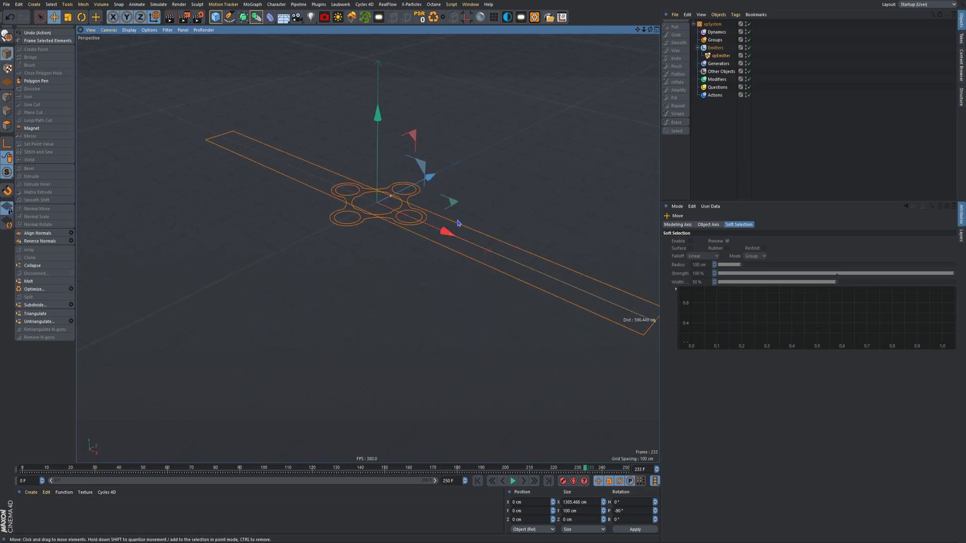
left_click_drag(390, 195, 476, 156)
right_click_drag(476, 157, 356, 247, "alt")
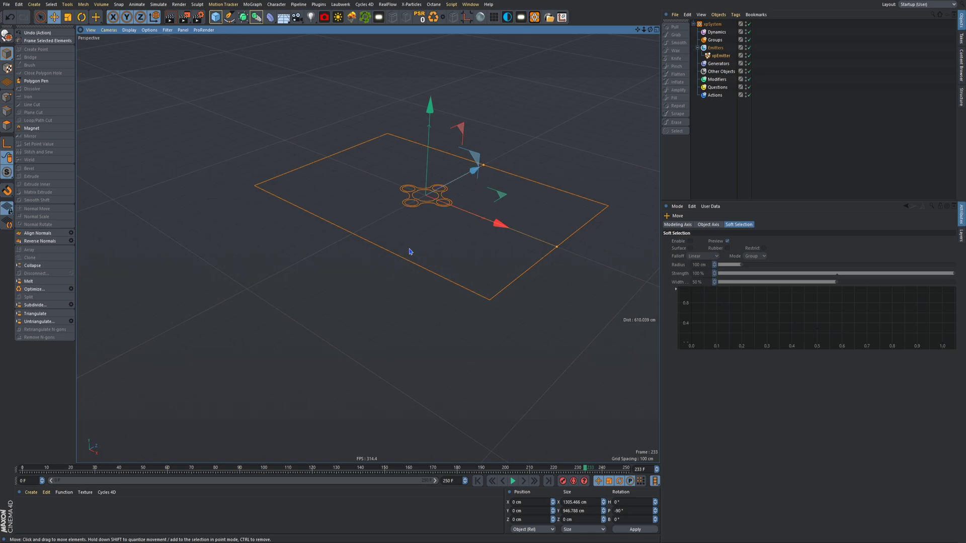
Scale the emitter up to about 2230 by 1617 cm and raise it about 1155 cm above the origin.
right_click_drag(474, 231, 440, 227, "alt")
middle_click_drag(440, 228, 397, 352, "alt")
left_click_drag(397, 351, 367, 248, "alt")
right_click_drag(366, 248, 336, 162, "alt")
key("t")
left_click_drag(316, 260, 556, 222)
key("e")
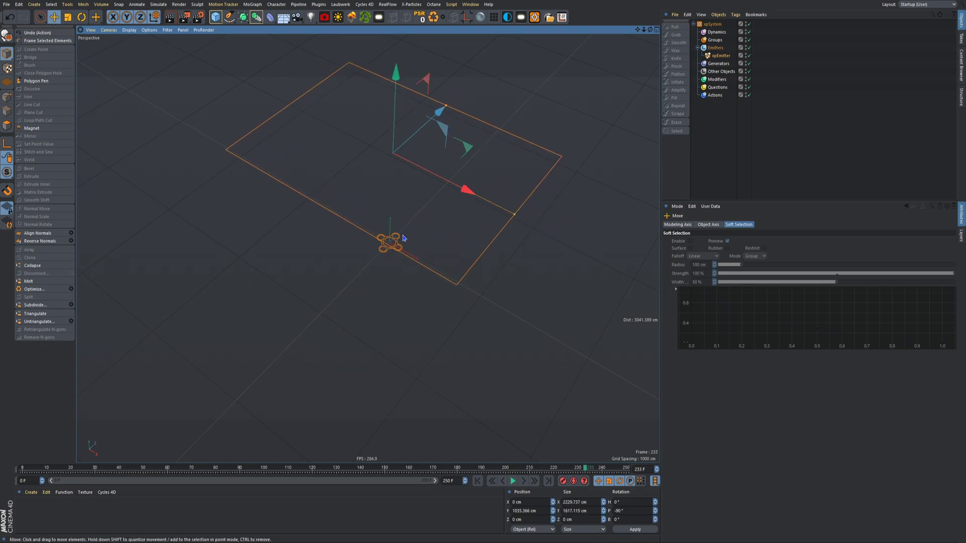
left_click_drag(403, 238, 396, 75, "alt")
middle_click_drag(397, 75, 349, 77, "alt")
Set the emitter's birthrate to 10000, particle radius to 1 cm and speed to 0 cm.
left_click(721, 56)
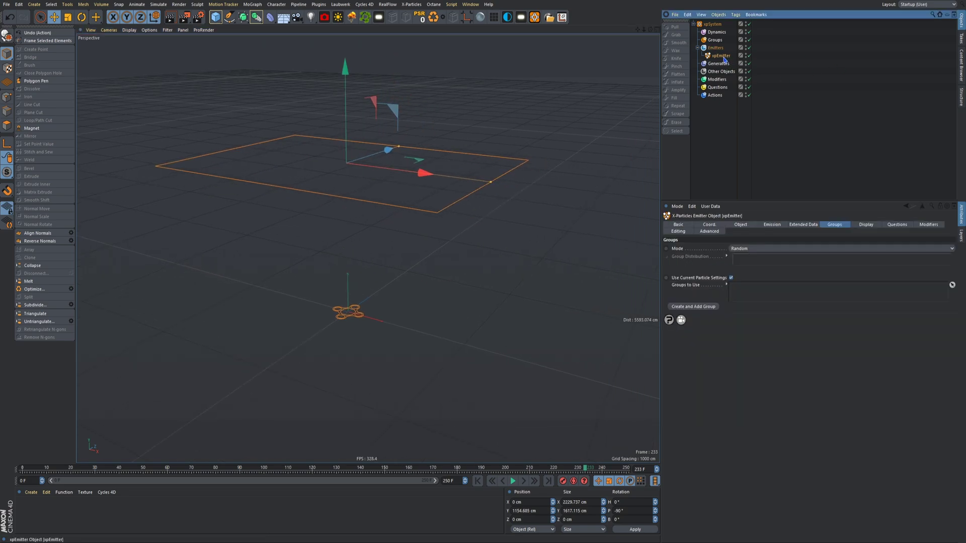
left_click(777, 226)
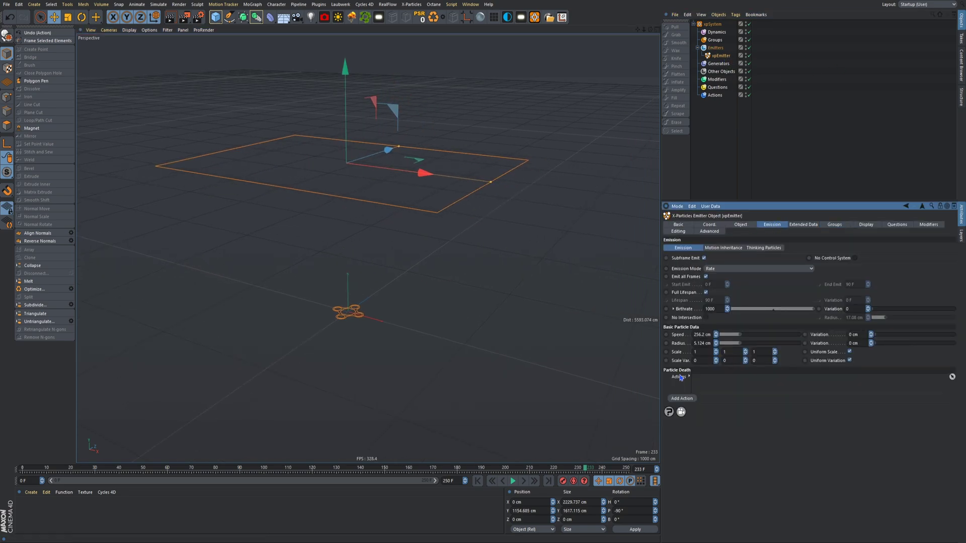
double_click(720, 309)
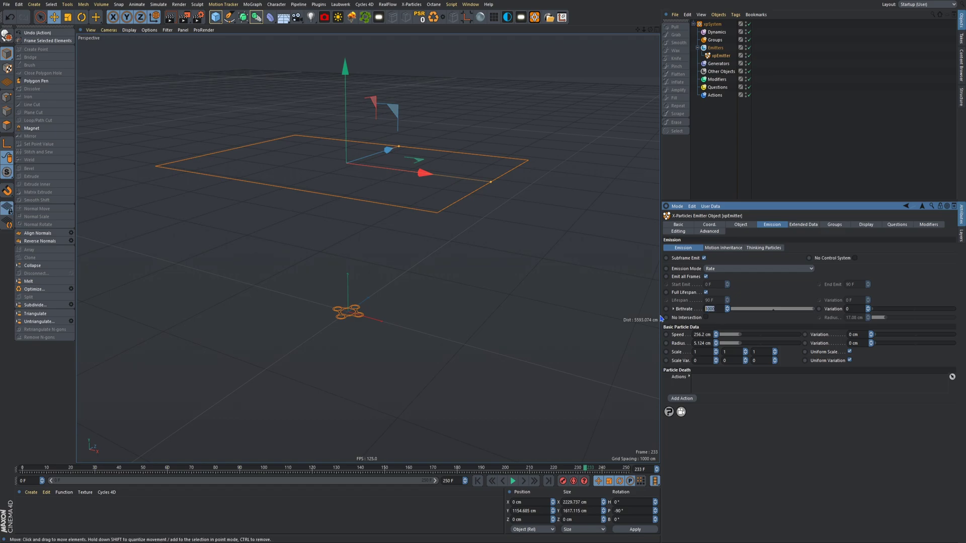
type("10")
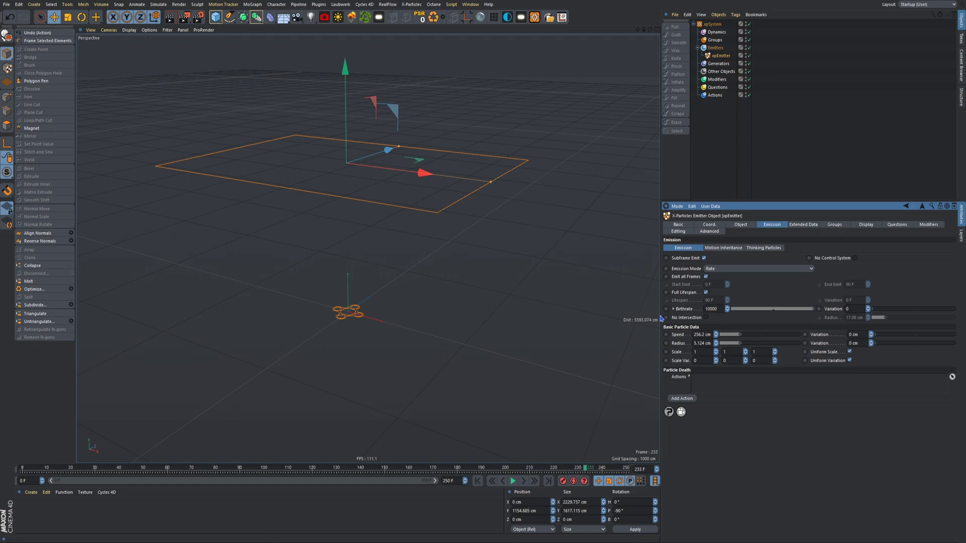
double_click(703, 343)
type("1")
key("Return")
double_click(699, 333)
type("0")
key("Return")
Play the simulation to check how particles fill the emitter plane, and view them up close.
left_click(513, 482)
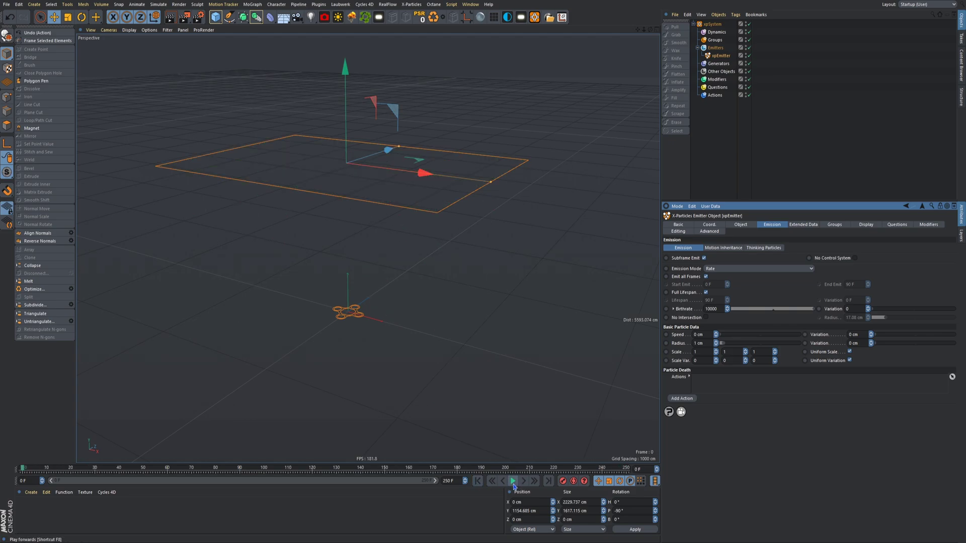
left_click(513, 481)
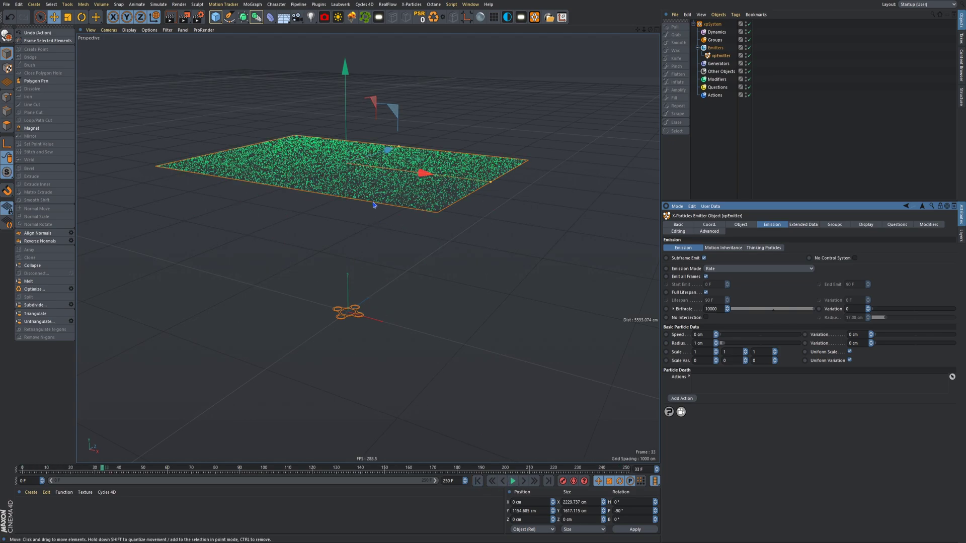
scroll(376, 201, "up", 2)
mouse_move(404, 181)
left_mouse_down("alt")
mouse_move(384, 260)
mouse_move(400, 157)
mouse_move(390, 188)
left_mouse_up("alt")
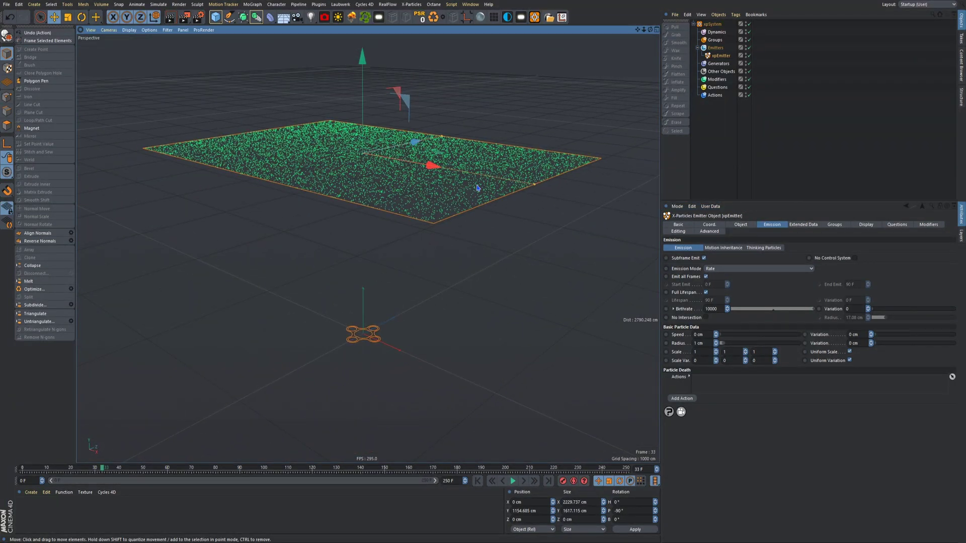
Add a Gravity motion modifier with a gravity strength of 35 cm.
left_click(716, 79)
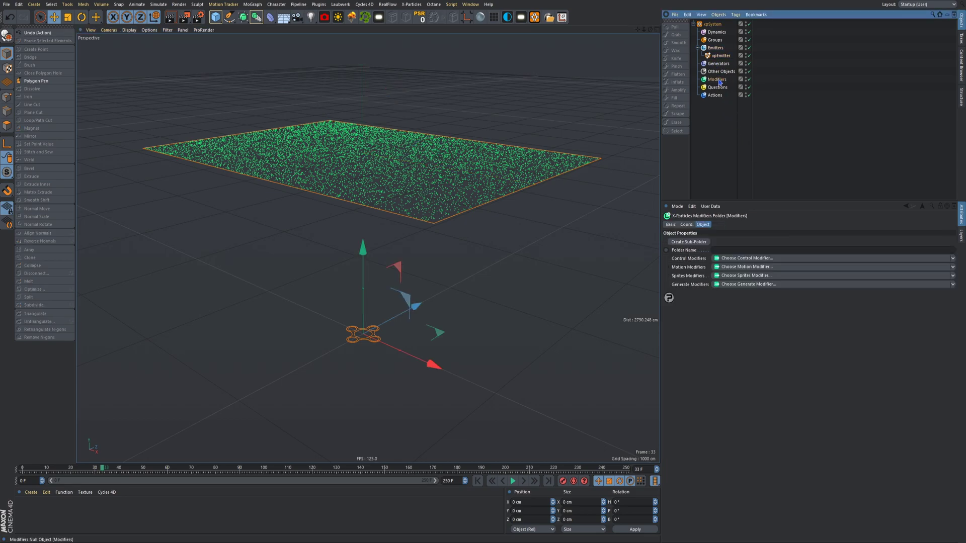
left_click(954, 270)
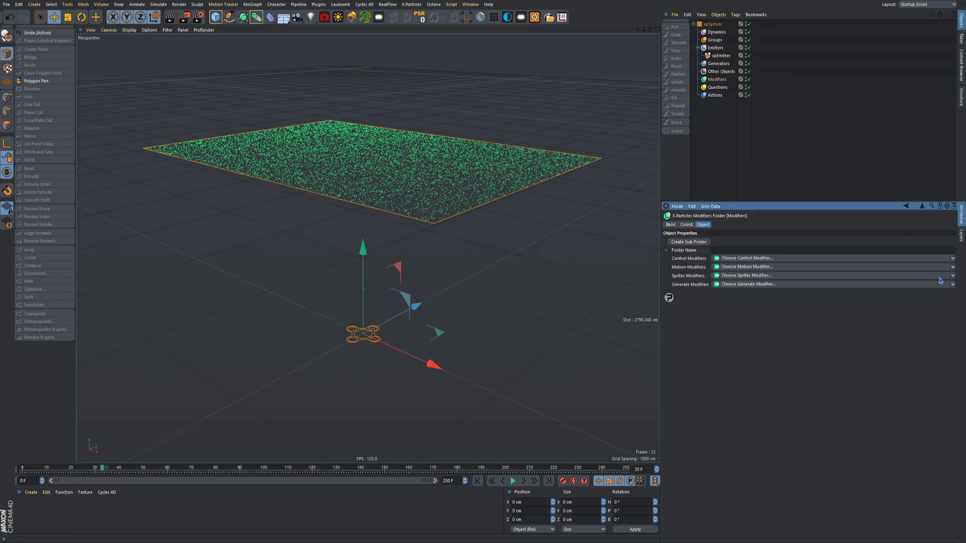
left_click(725, 371)
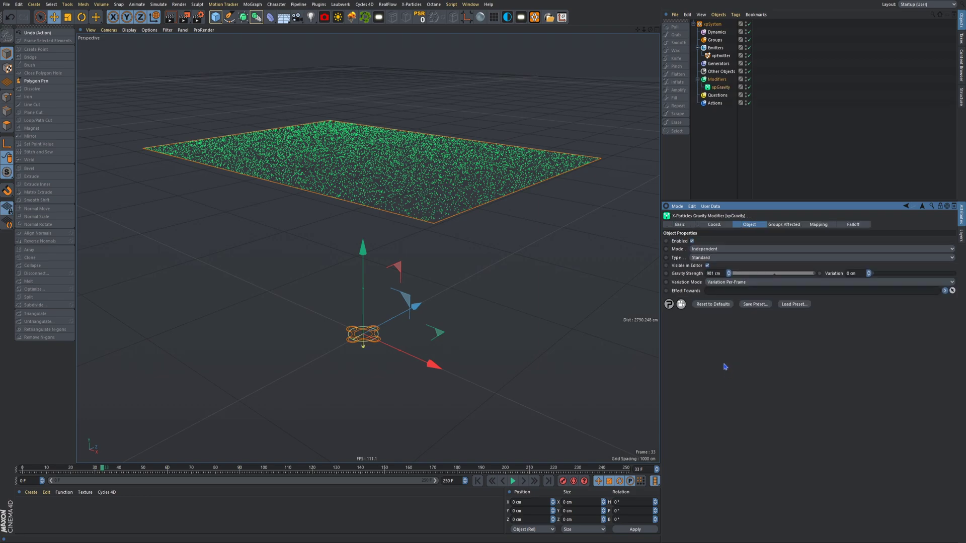
left_click(716, 274)
type("35")
key("Return")
Play the simulation from a lower viewing angle to check how the particles fall under gravity.
left_click_drag(405, 192, 414, 172, "alt")
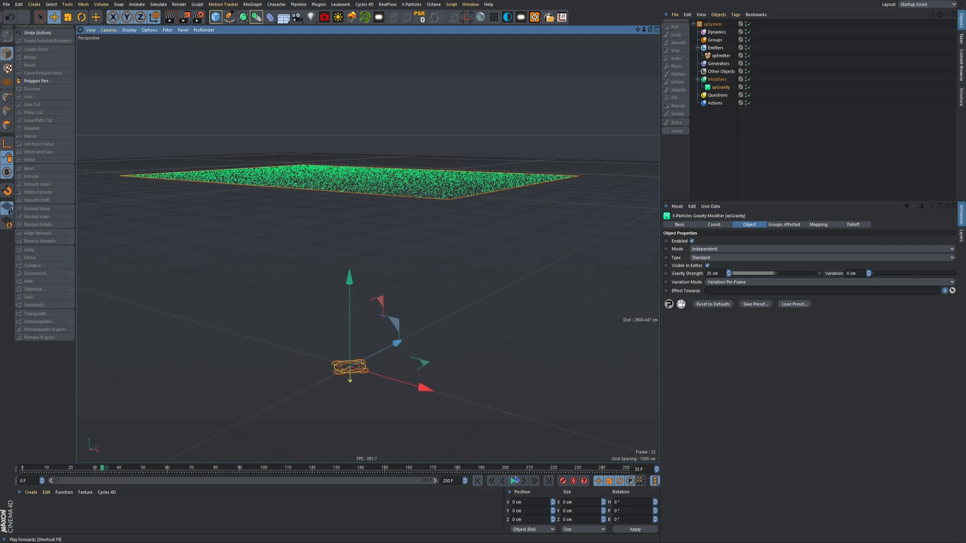
left_click(514, 481)
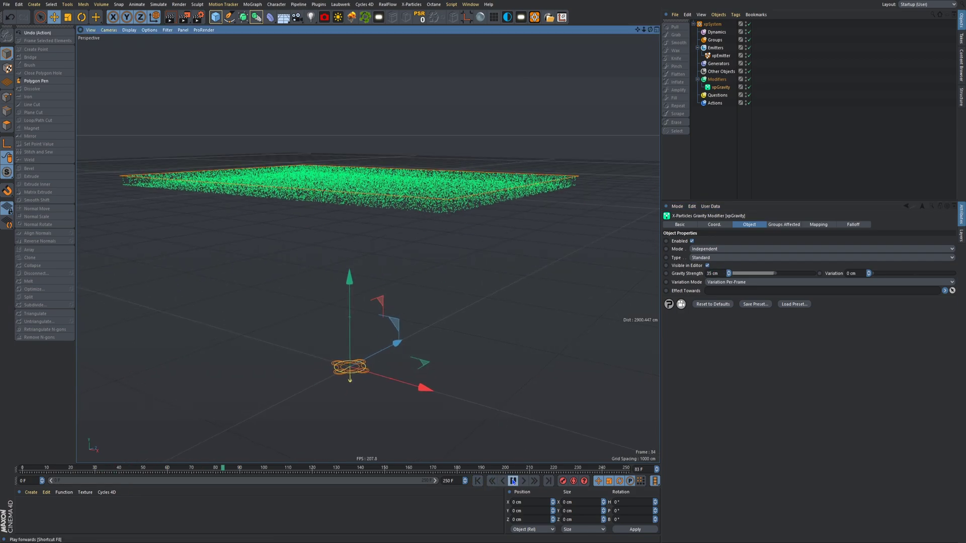
left_click(513, 481)
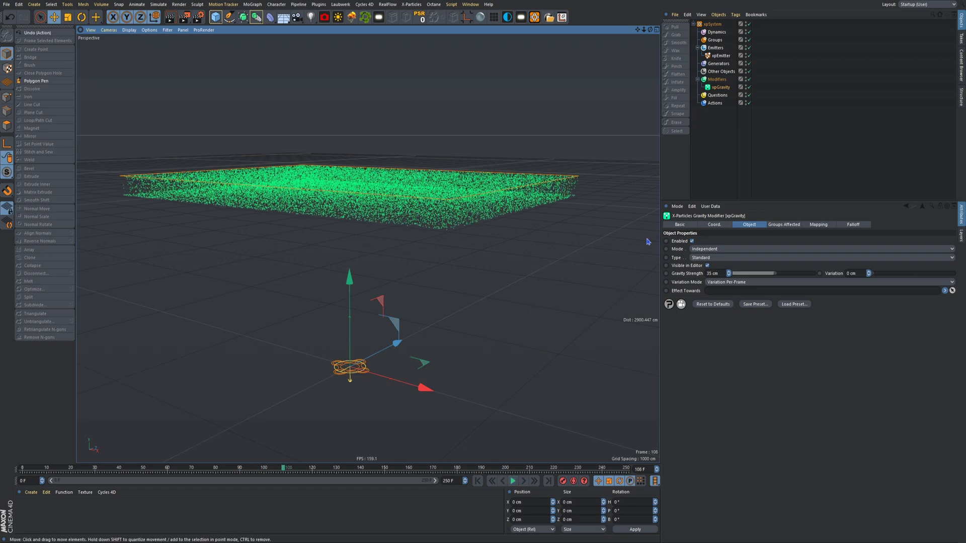
Add a Turbulence motion modifier and set its strength to 9.
left_click(716, 79)
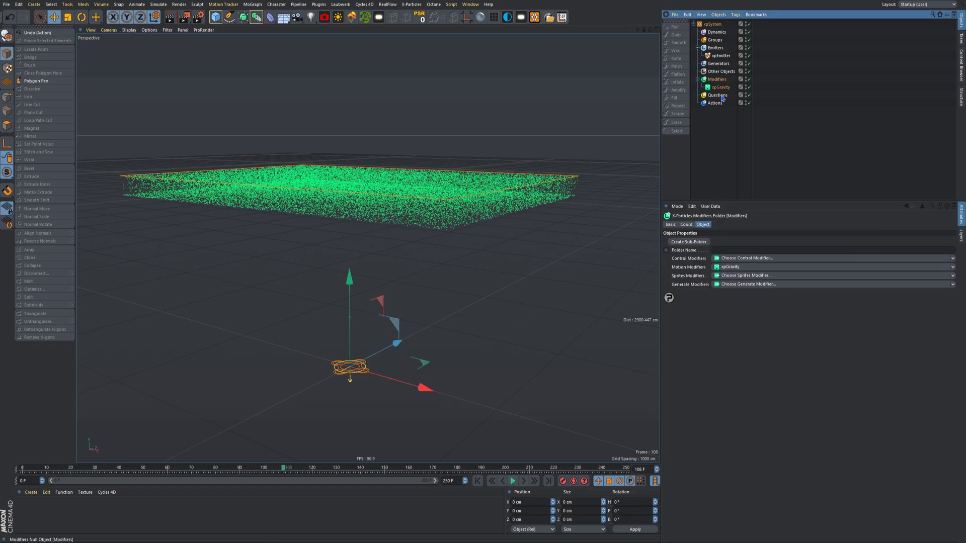
left_click(739, 431)
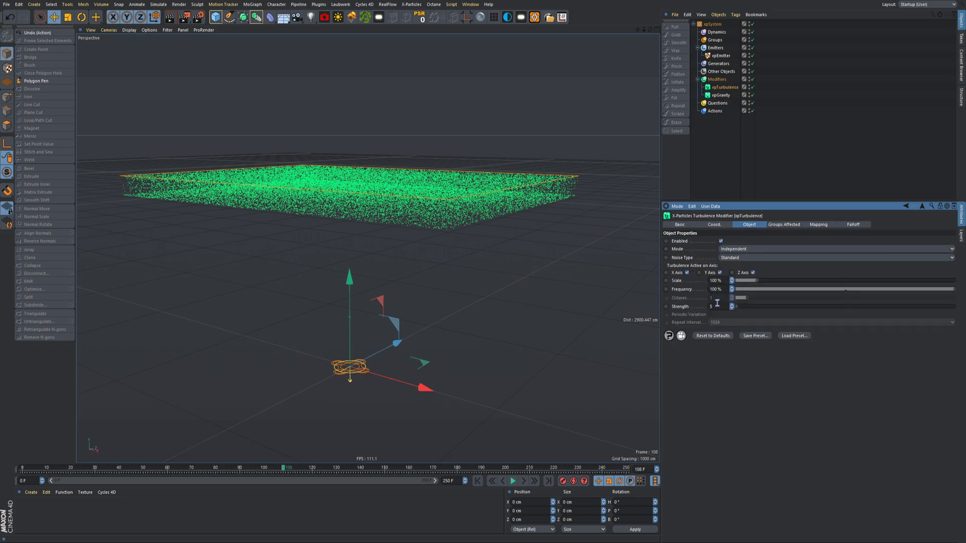
left_click_drag(720, 305, 708, 306)
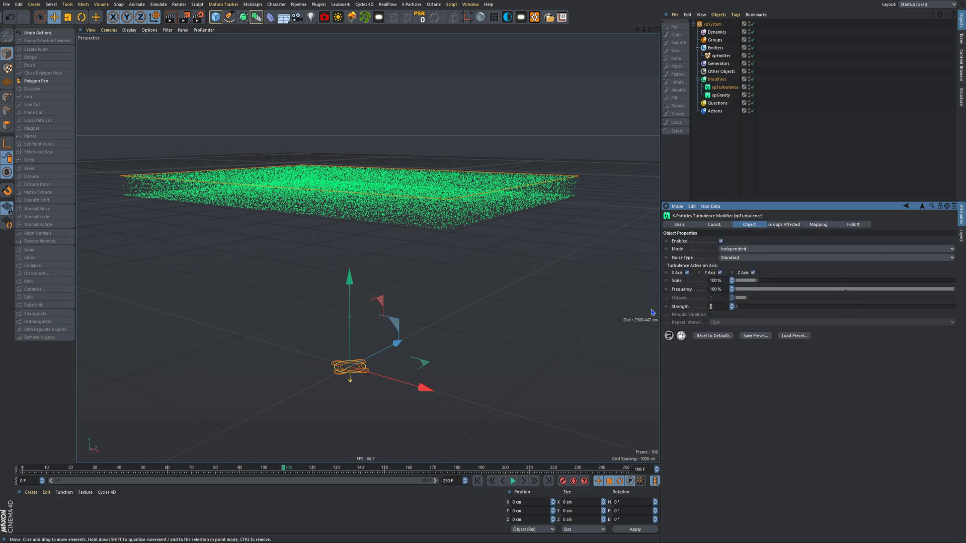
type("9")
Add a Wind motion modifier with a wind strength of 36 cm and a frequency of 60%.
left_click(723, 79)
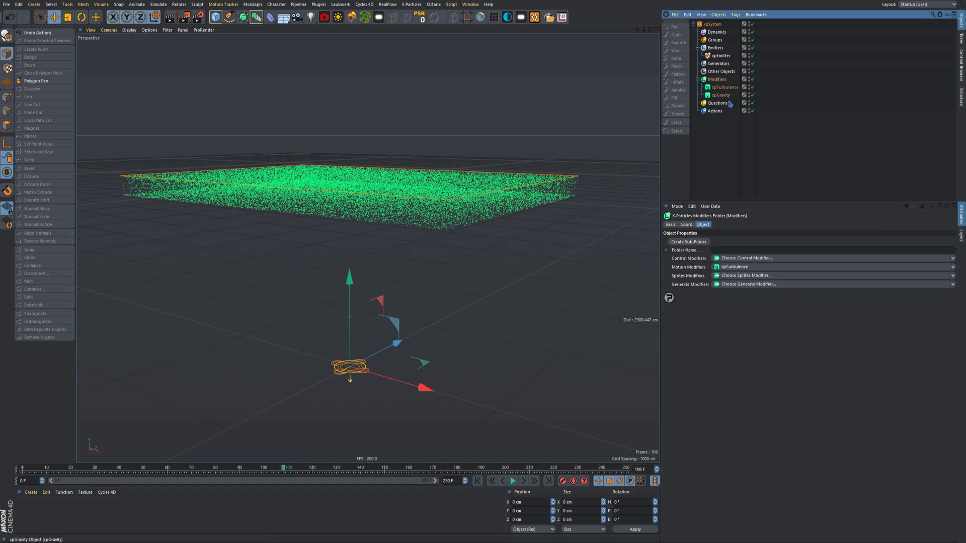
left_click(953, 268)
left_click(746, 466)
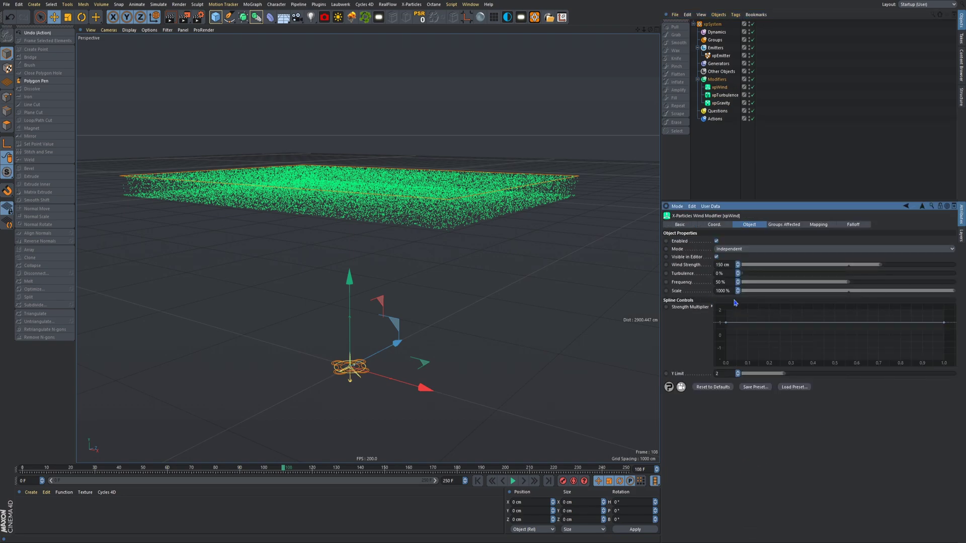
left_click(722, 264)
type("36")
key("Return")
left_click(721, 282)
type("60")
key("Return")
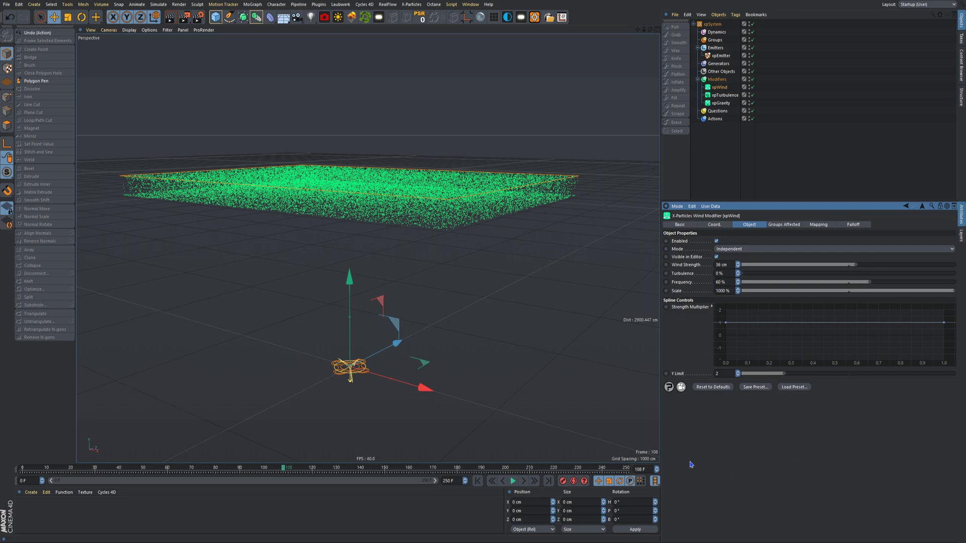
Play the simulation from the first frame to check the combined modifiers, and rewind it to the start.
left_click(477, 481)
left_click(513, 480)
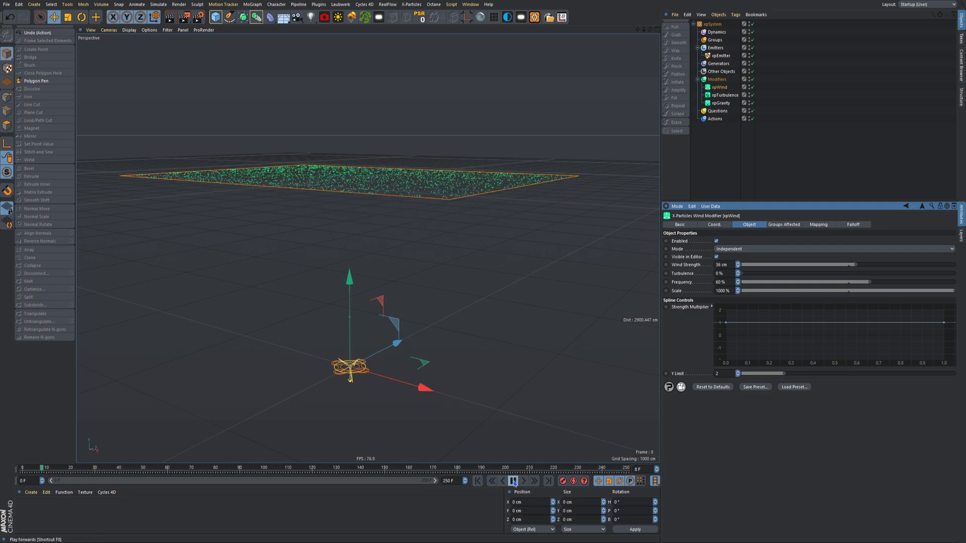
mouse_move(455, 291)
left_mouse_down("alt")
mouse_move(367, 248)
mouse_move(356, 258)
mouse_move(367, 248)
mouse_move(454, 292)
left_mouse_up("alt")
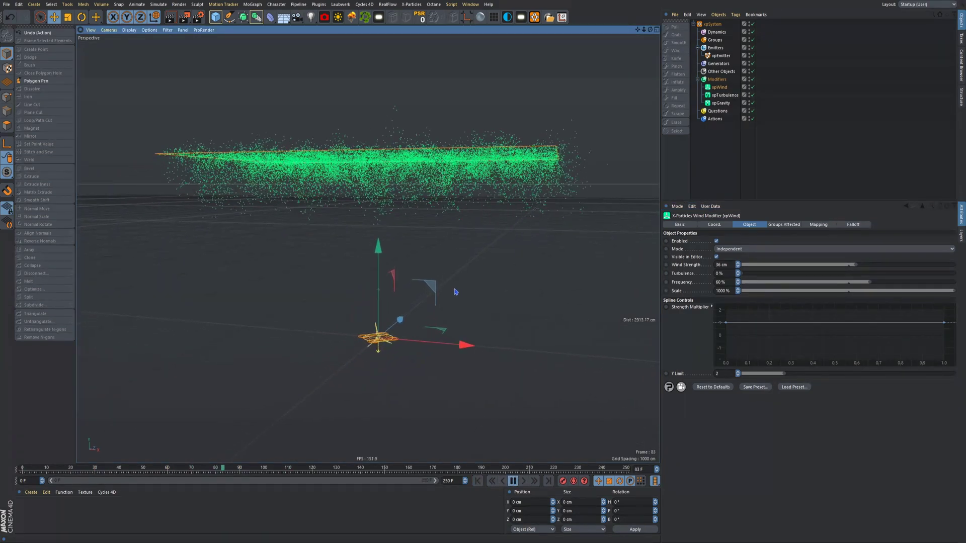
left_click(512, 481)
left_click(477, 480)
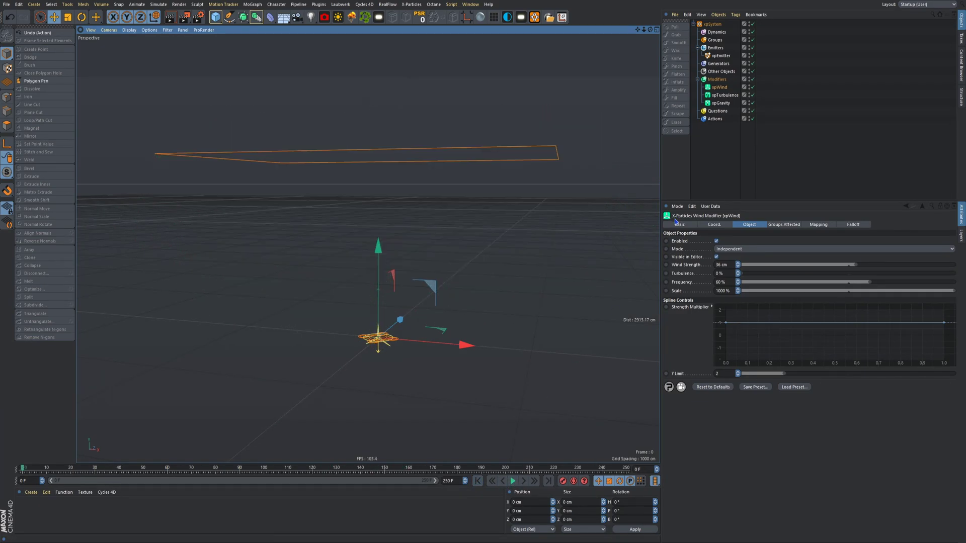
Create a particle group assigned to the emitter, and add a second group in the Groups folder.
left_click(721, 56)
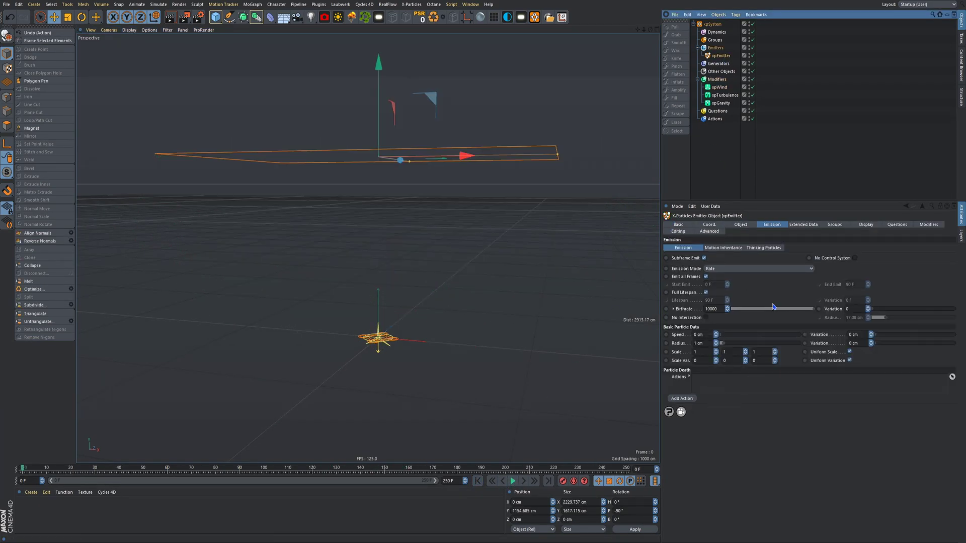
left_click(832, 226)
left_click(693, 307)
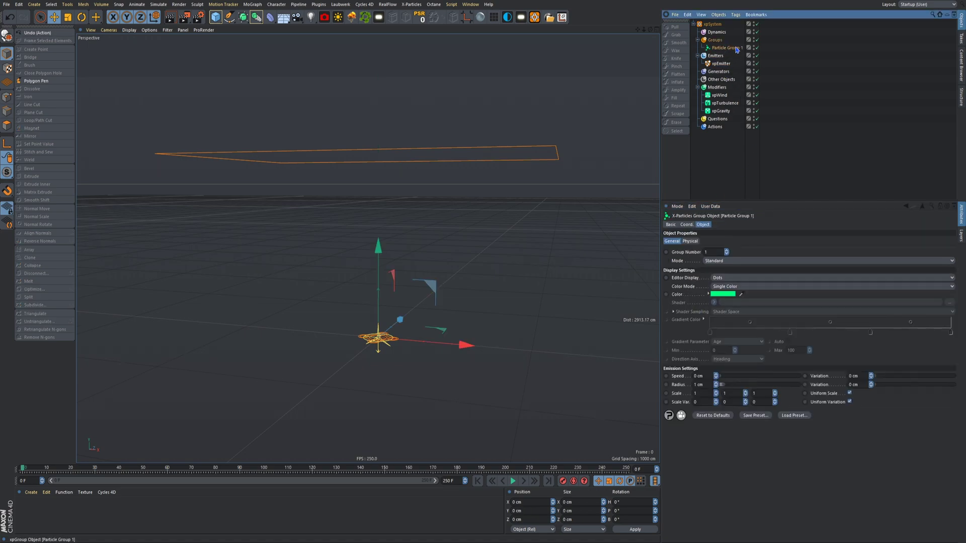
left_click(717, 40)
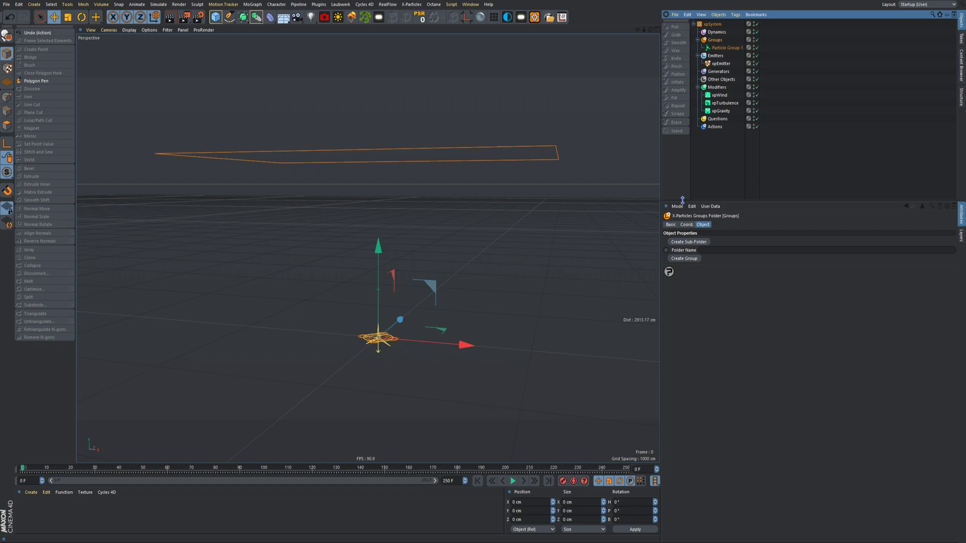
left_click(684, 259)
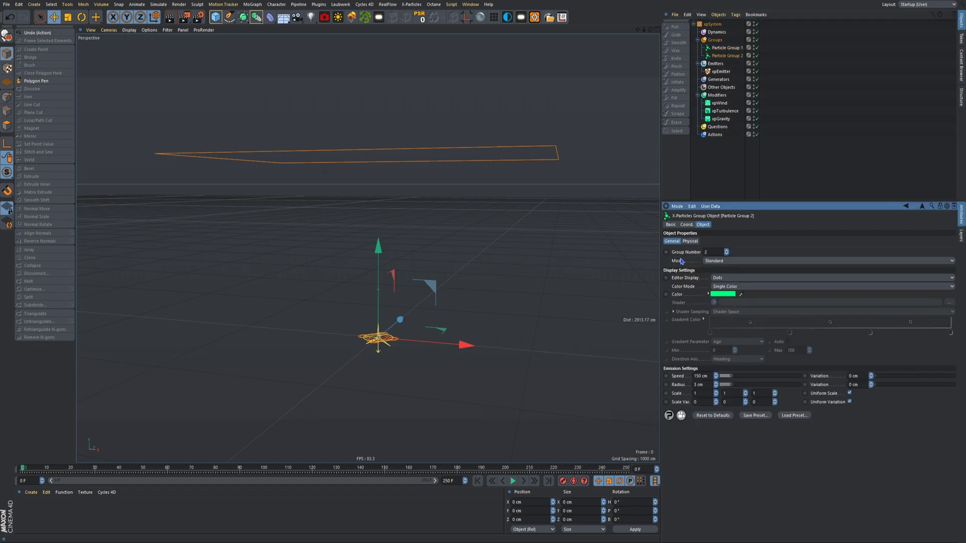
Check the emitter's assigned groups and rename the first particle group as Floating.
left_click(722, 71)
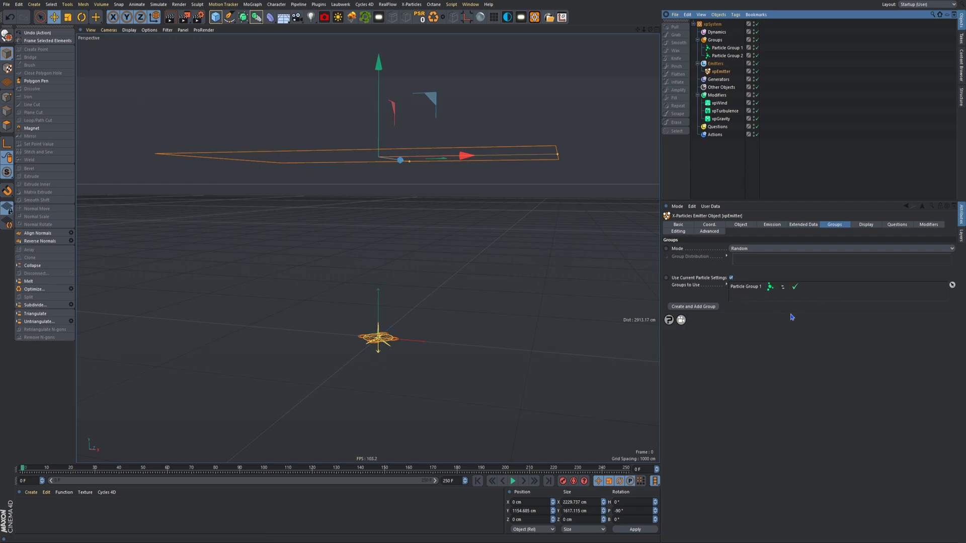
left_click_drag(473, 144, 421, 137, "alt")
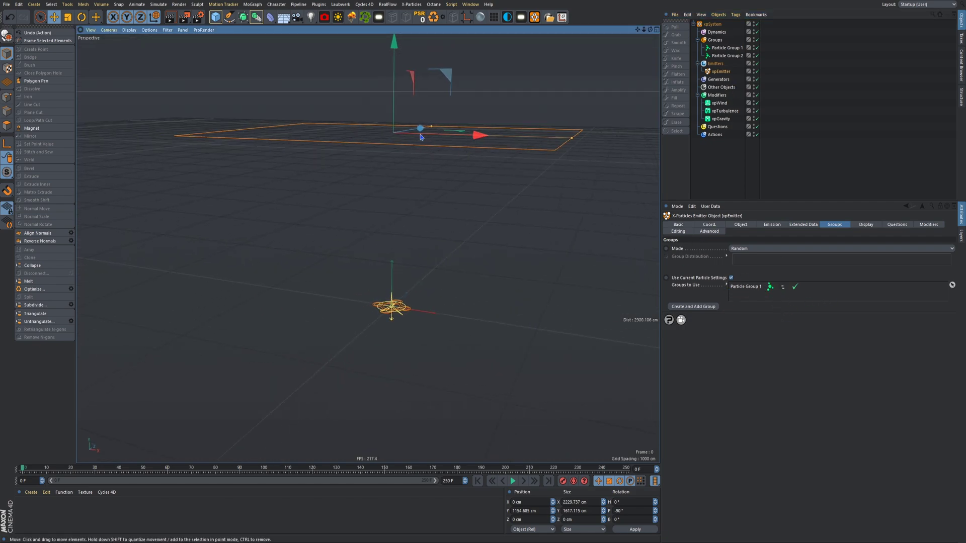
middle_click_drag(421, 137, 434, 193, "alt")
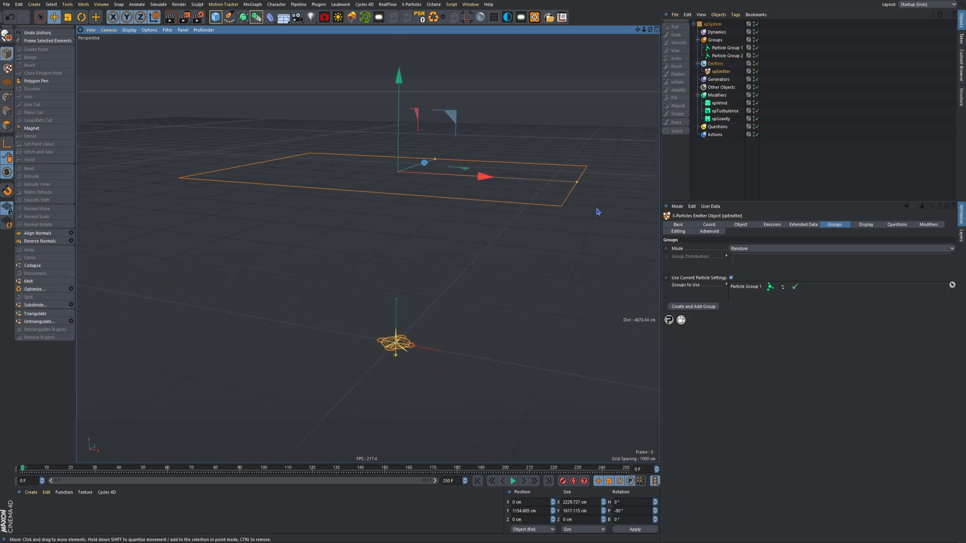
left_click(724, 48)
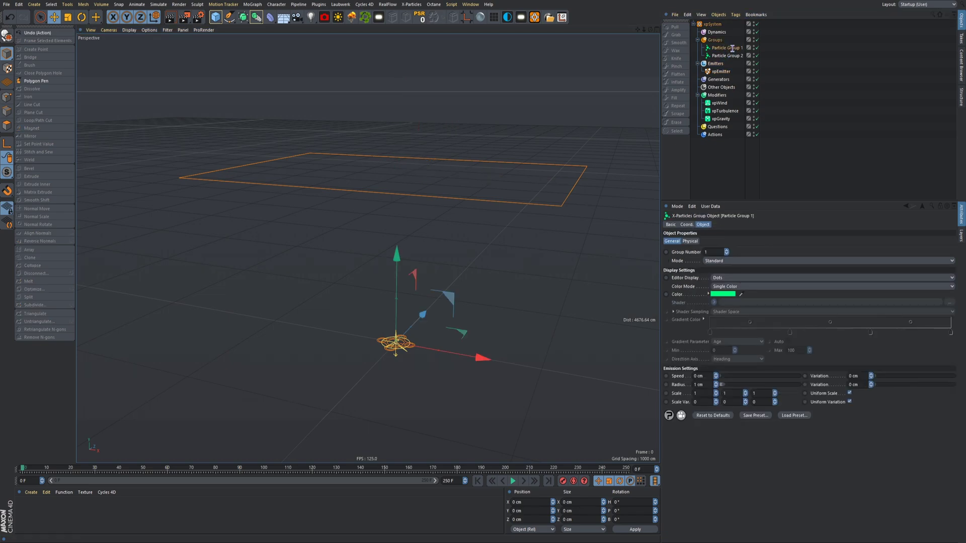
type("Floating")
key("Return")
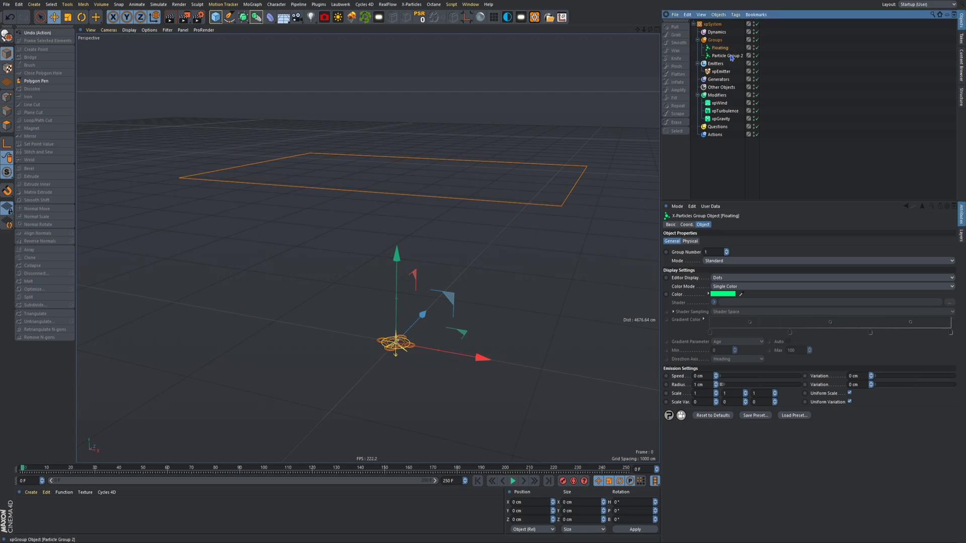
Rename the second particle group as Sticky and set its display color to red.
left_click(730, 56)
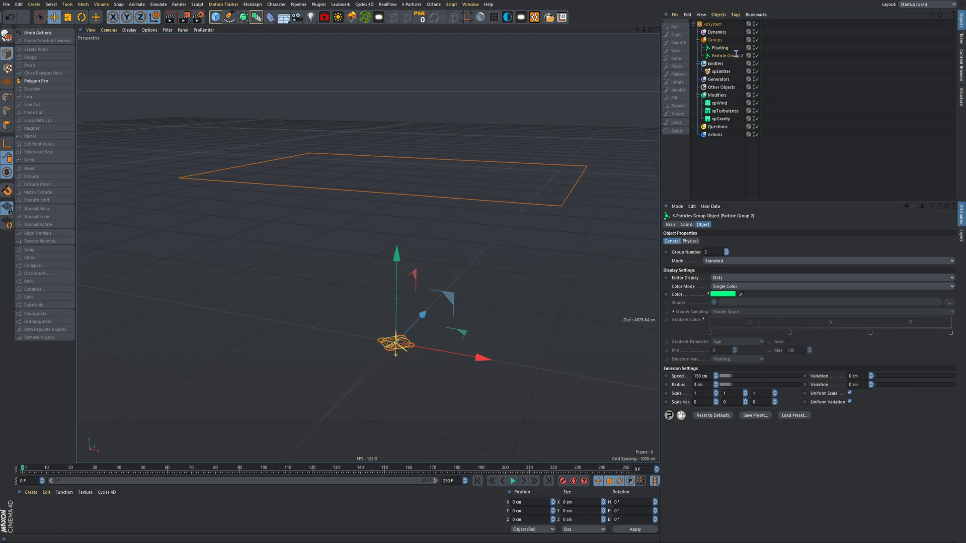
type("Sticky")
key("Return")
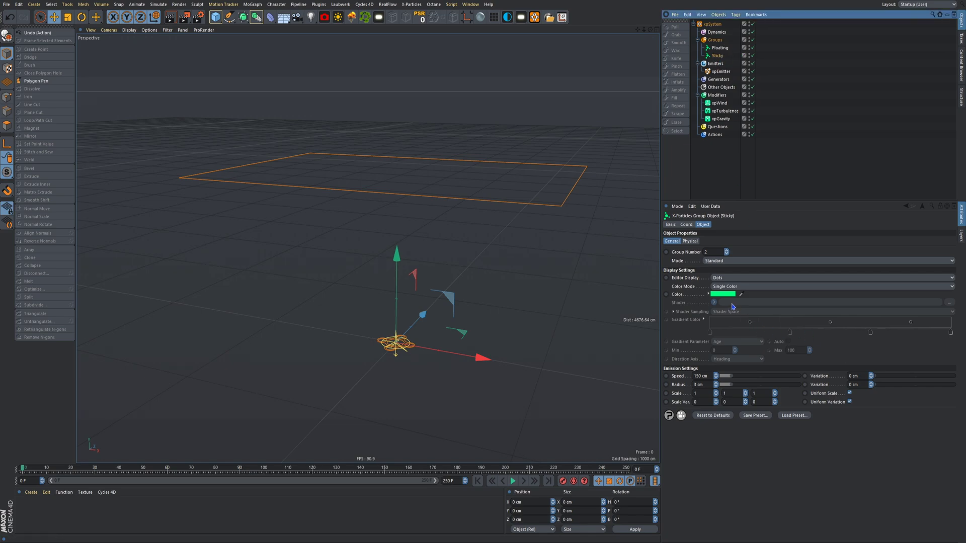
left_click(676, 306)
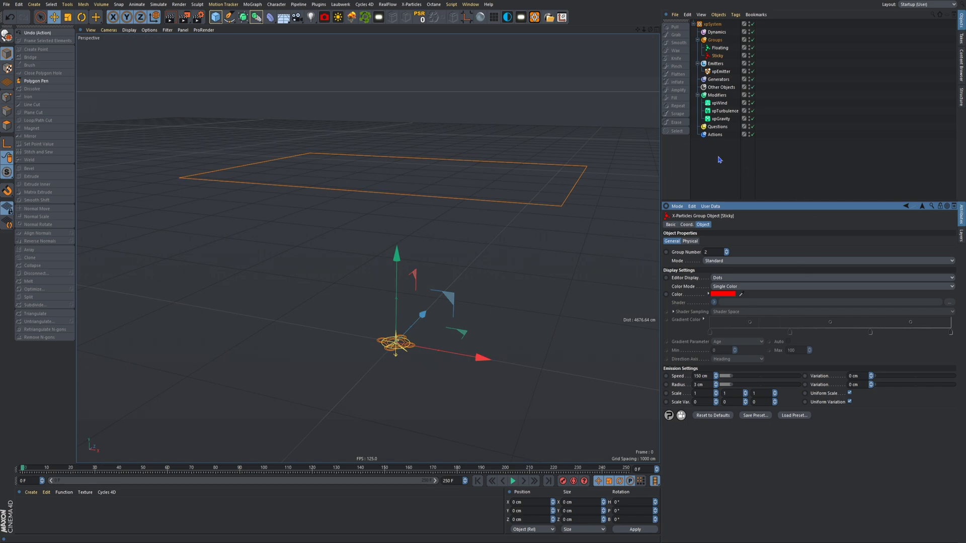
Limit the Turbulence modifier to the Floating group as its affected group.
left_click(724, 110)
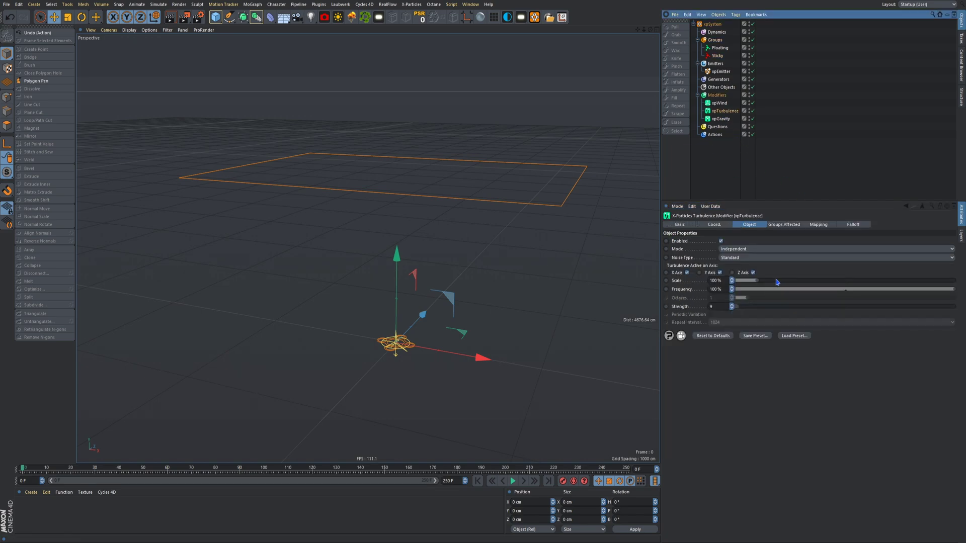
left_click(782, 224)
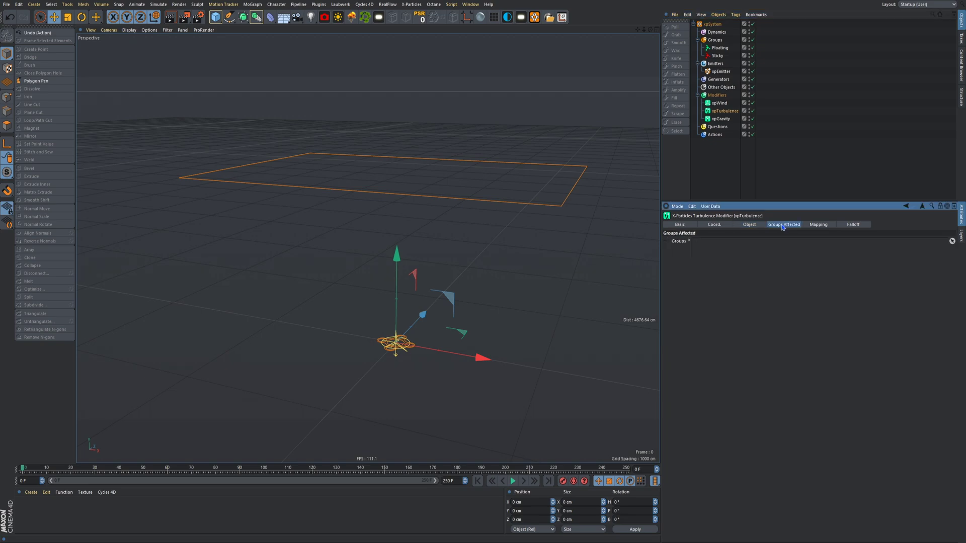
left_click_drag(719, 48, 722, 244)
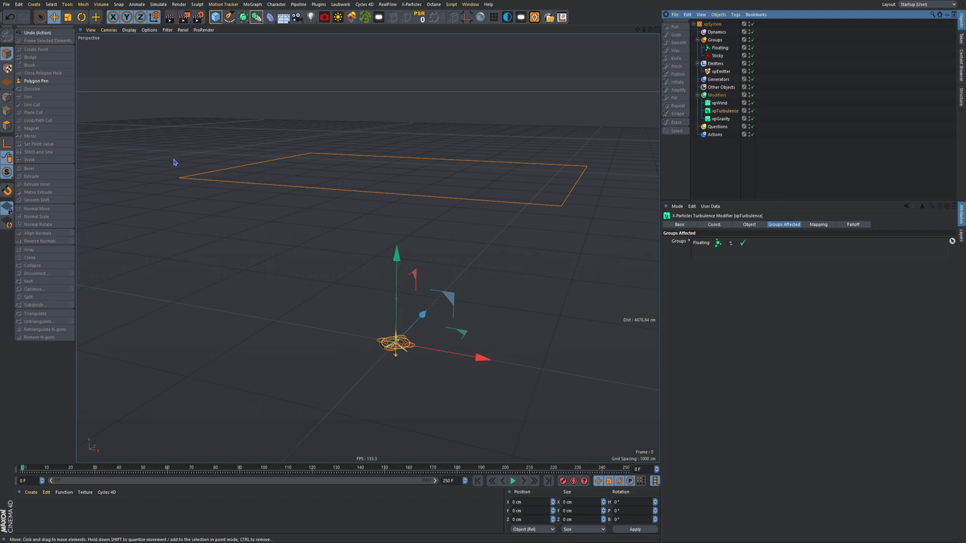
Play the simulation to check the group-limited turbulence, and rewind it to the first frame.
left_click_drag(417, 286, 433, 279, "alt")
left_click(513, 482)
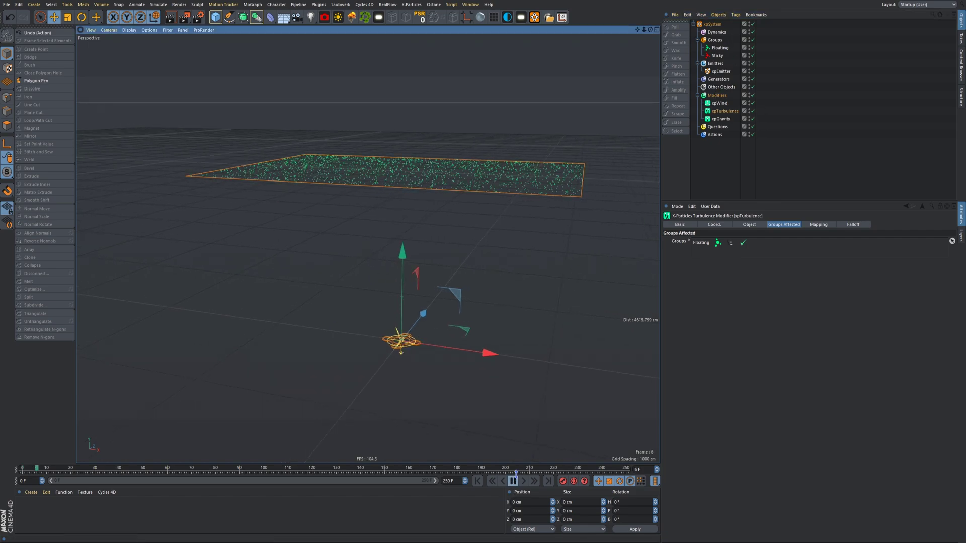
left_click_drag(459, 399, 461, 369, "alt")
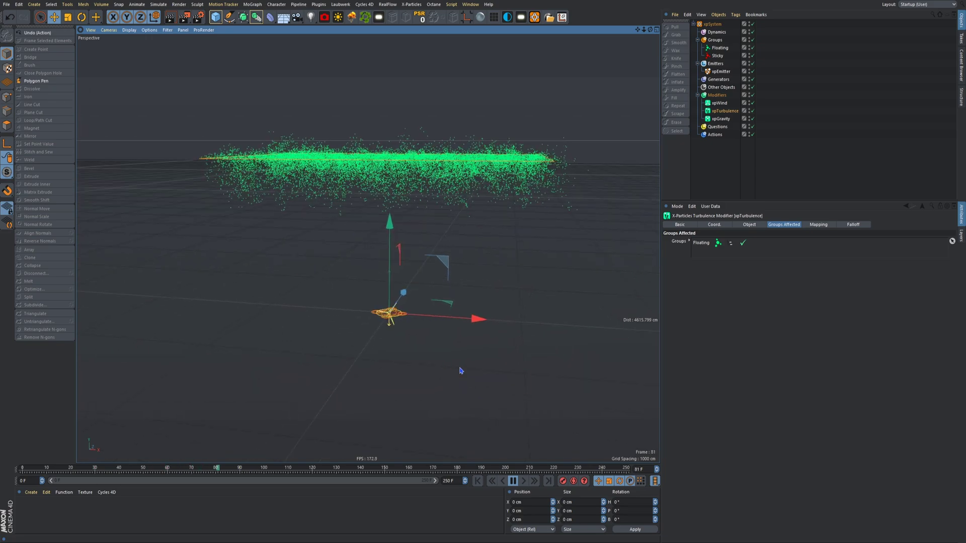
left_click(513, 480)
left_click(477, 481)
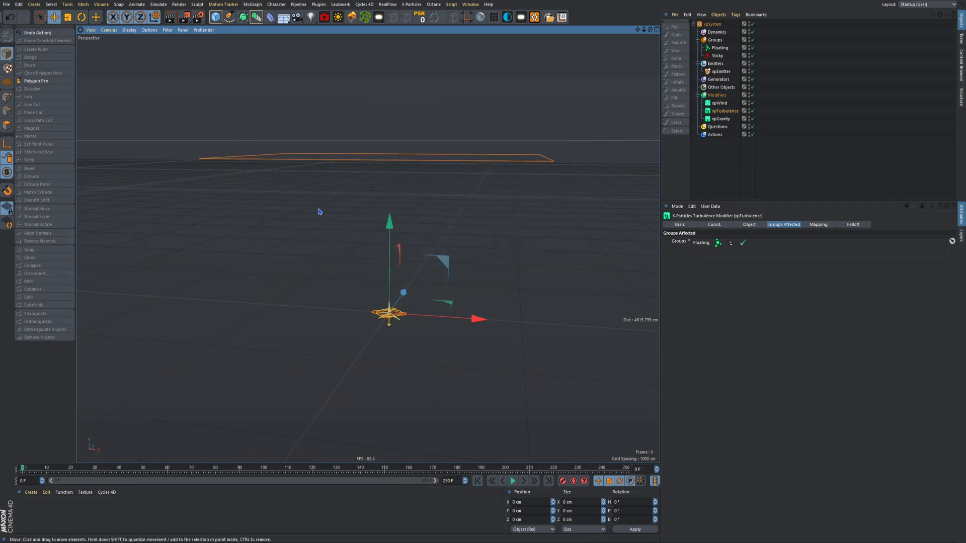
Create a cube at the origin and scale it uniformly to about 676 cm per side.
left_click(215, 17)
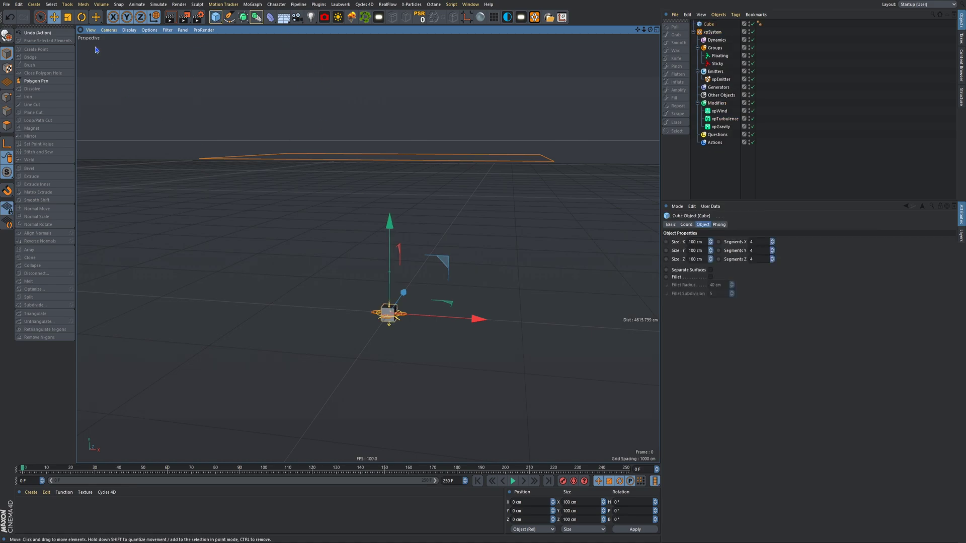
left_click(68, 17)
left_click_drag(196, 254, 422, 221)
left_click_drag(221, 266, 423, 227)
left_click_drag(232, 261, 328, 240)
Rotate the cube onto a corner, to about -35° heading, 28° pitch and 56° bank.
key("e")
key("r")
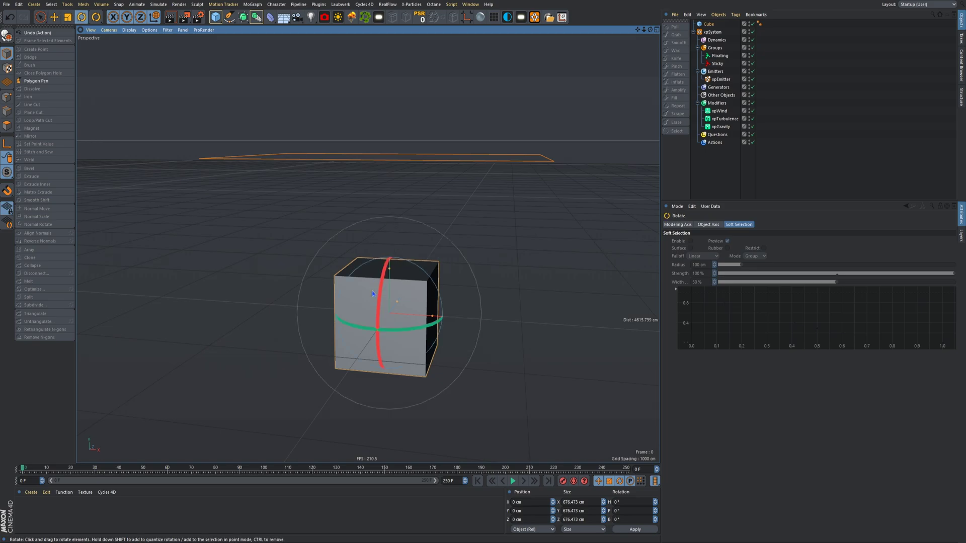
left_click_drag(413, 295, 310, 306)
key("ctrl+z")
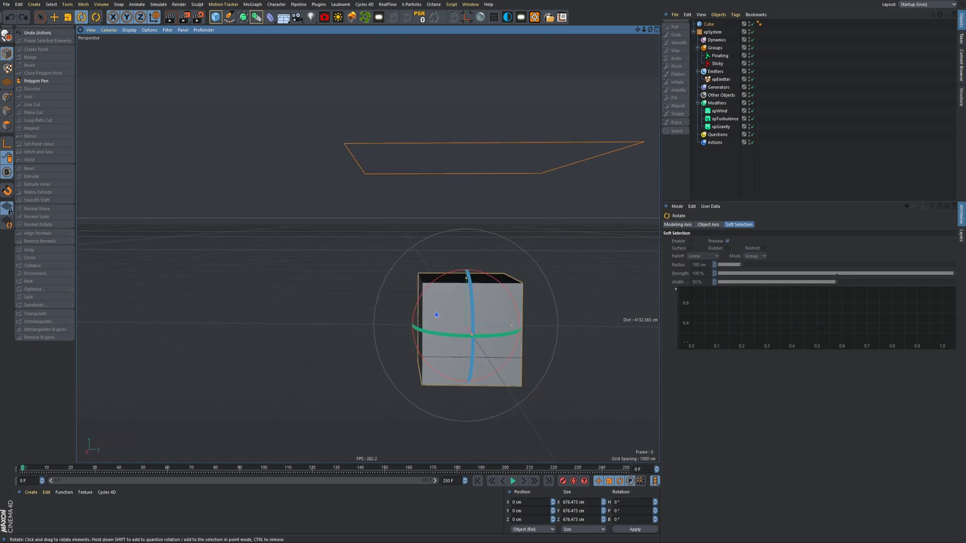
left_click_drag(436, 314, 539, 296, "alt")
left_click_drag(443, 282, 431, 328)
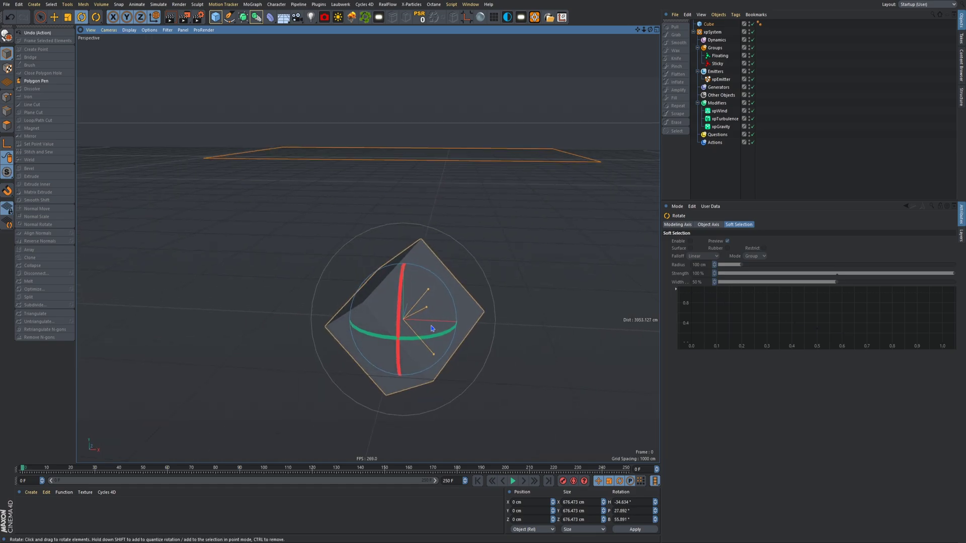
Move the cube beside the origin to about X 675 cm, Y -55 cm, and give it an X-Particles Collider tag.
key("e")
left_click_drag(457, 271, 555, 285)
right_click_drag(549, 284, 514, 282, "alt")
middle_click_drag(518, 304, 486, 263, "alt")
left_click_drag(509, 263, 499, 249, "alt")
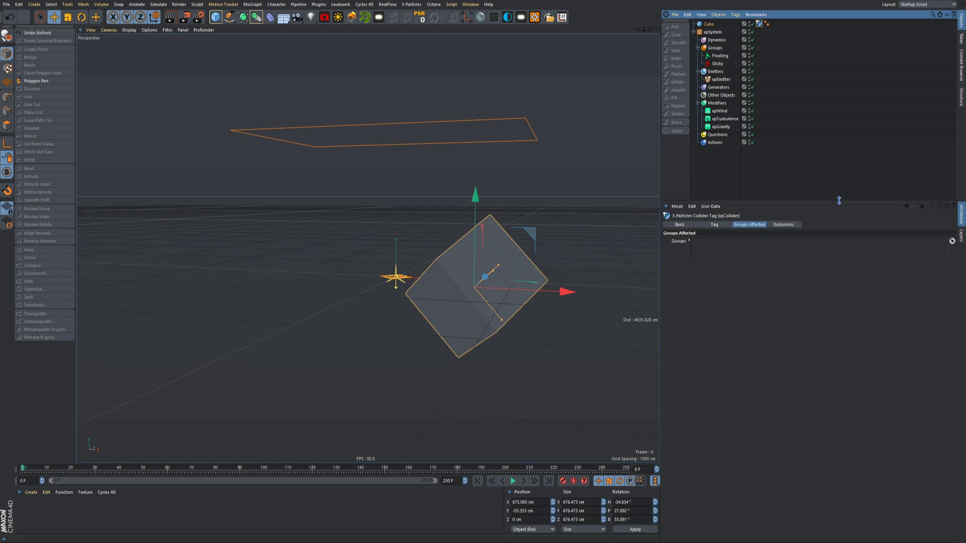
Set the collider's bounce to 0% and friction to 100%, and enable Connect on Collision with 100% stiffness.
left_click(714, 225)
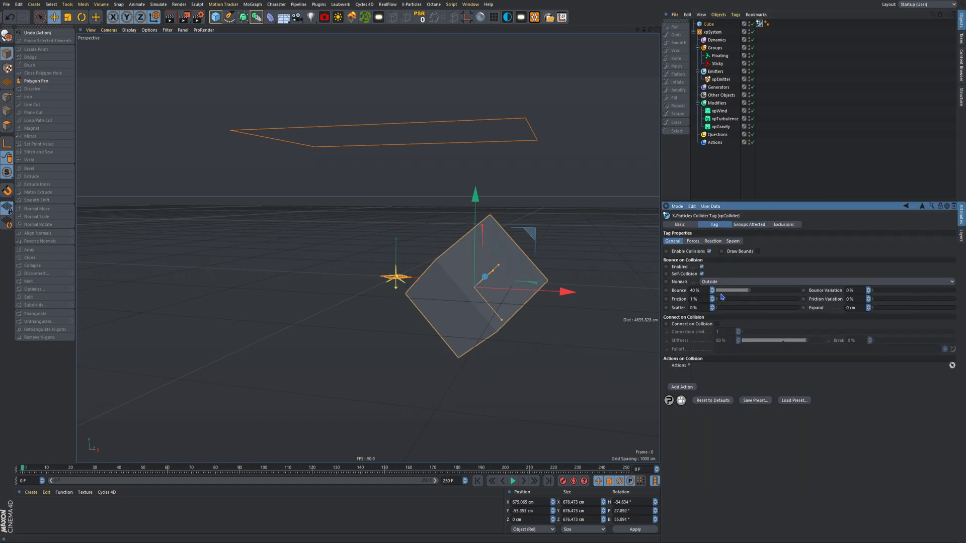
left_click_drag(721, 291, 661, 300)
left_click_drag(722, 302, 856, 327)
left_click(717, 324)
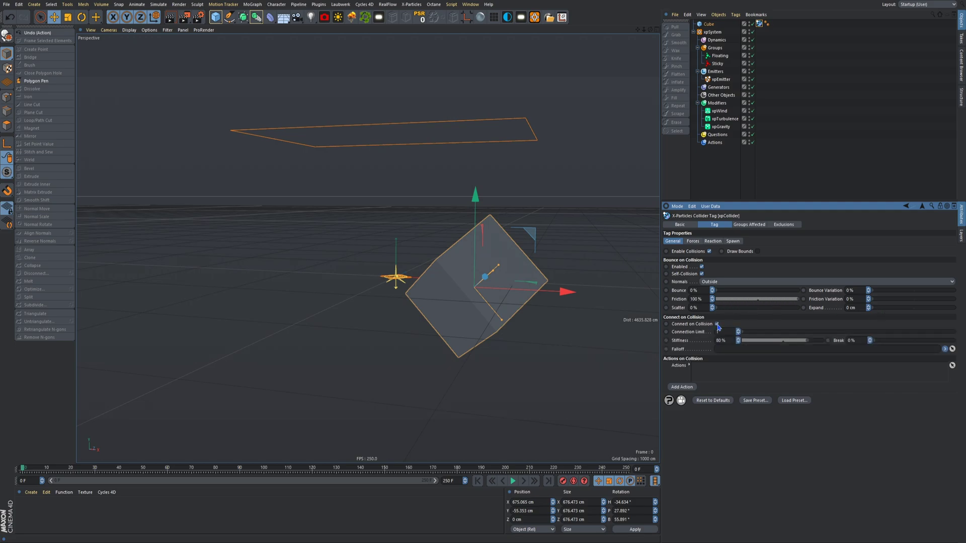
left_click_drag(727, 341, 684, 345)
type("100")
key("Return")
Add a Change Group direct action to the collider, with Floating as the affected group and Sticky as the new group.
left_click(682, 387)
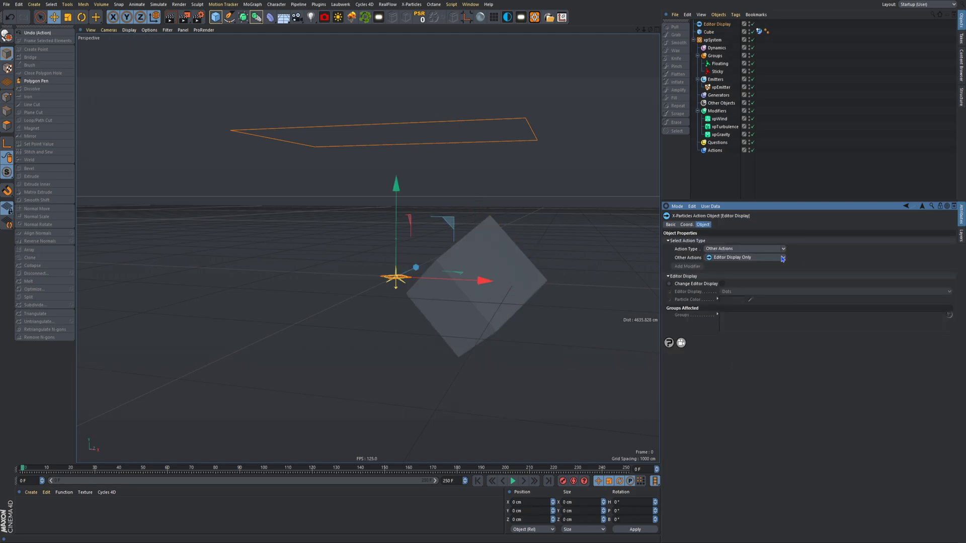
left_click(749, 272)
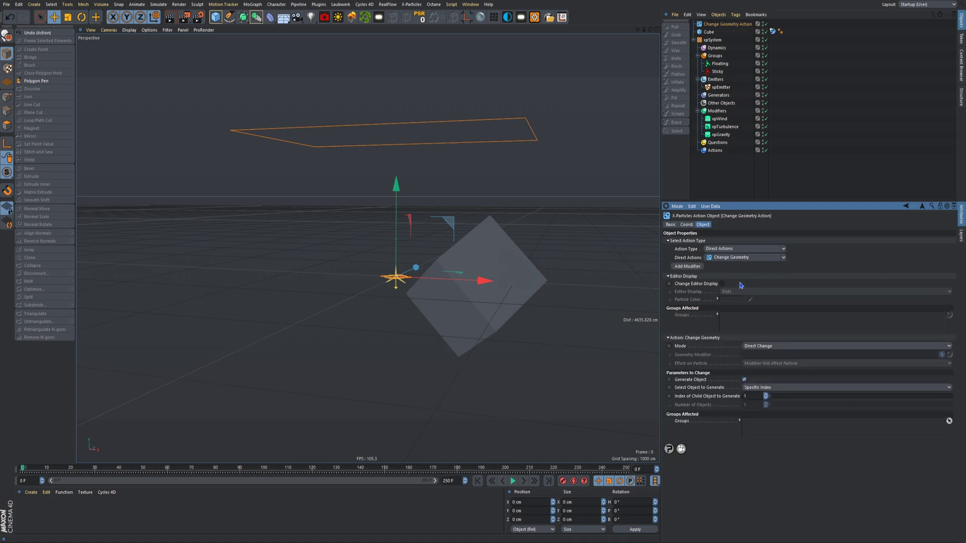
left_click(731, 286)
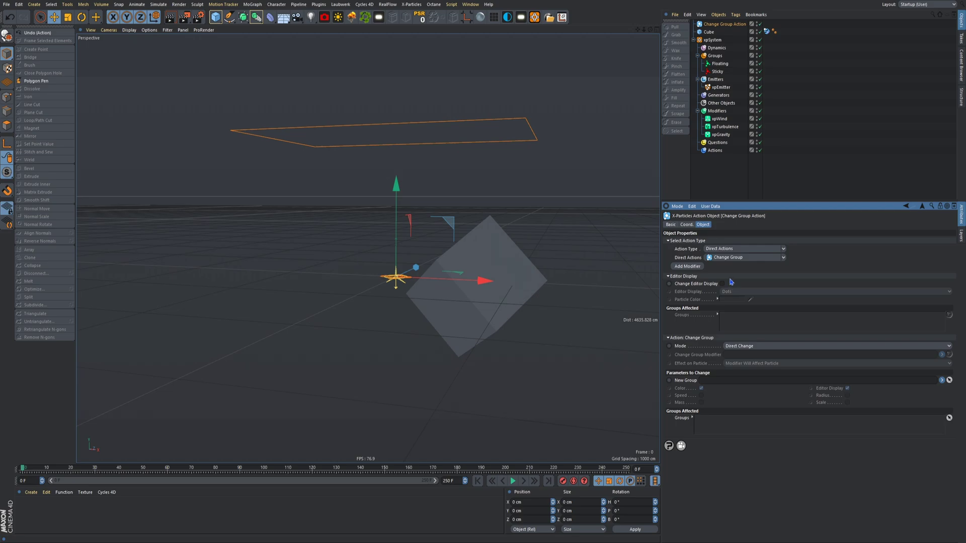
left_click_drag(720, 64, 720, 429)
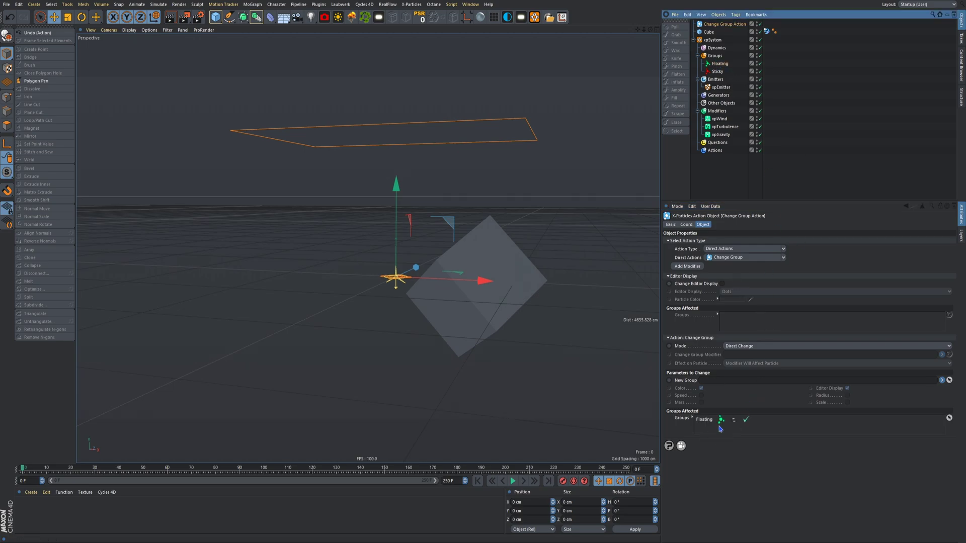
left_click_drag(717, 72, 718, 385)
Add a Change Group modifier from the action and assign Sticky as its new group.
left_click(685, 267)
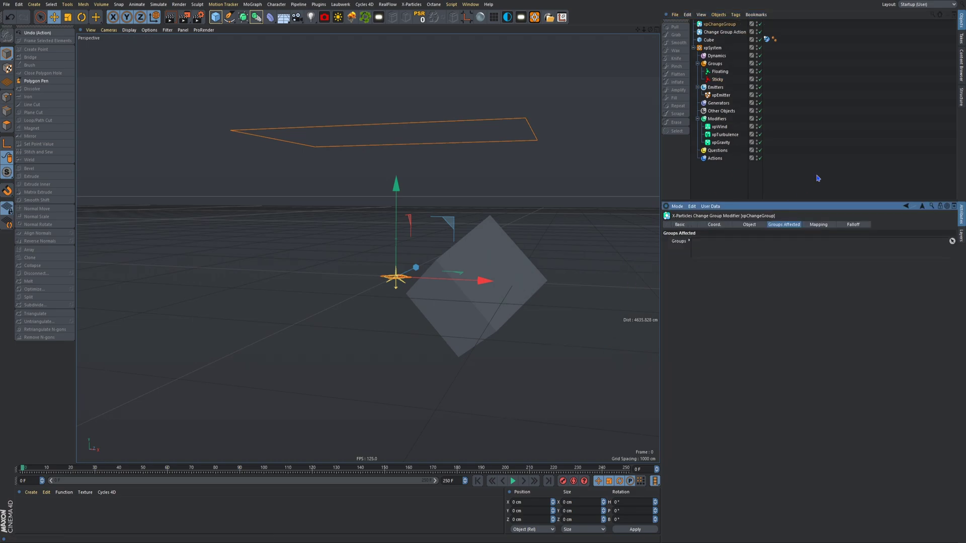
left_click(721, 24)
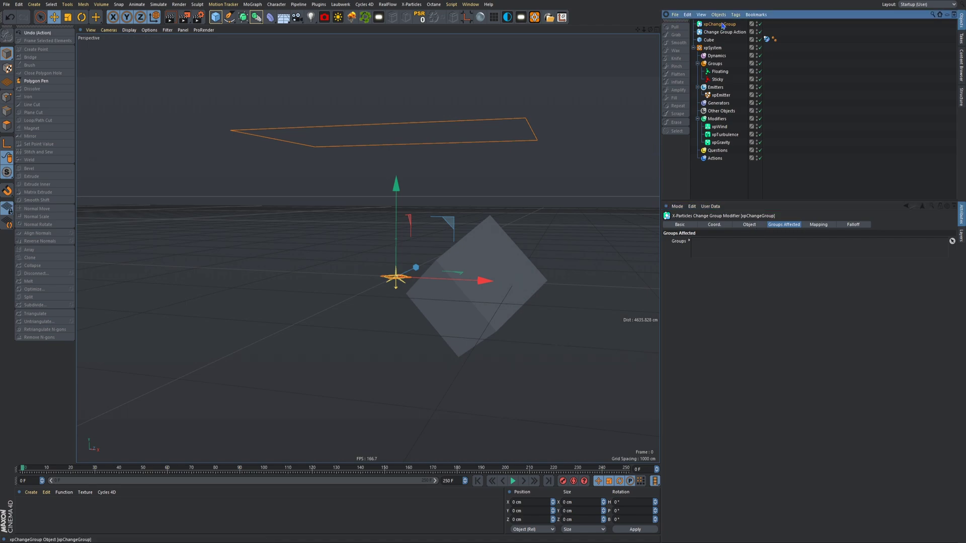
left_click(747, 226)
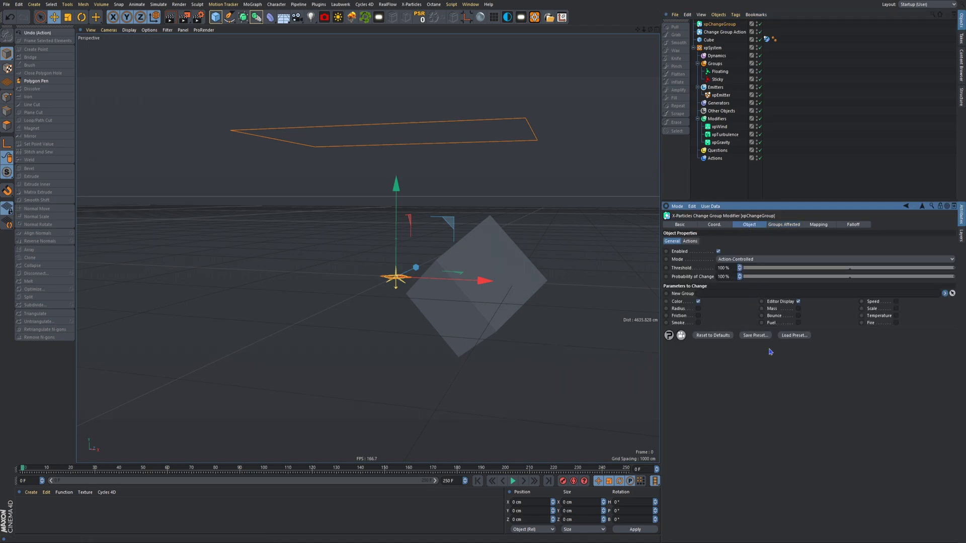
left_click_drag(717, 79, 708, 296)
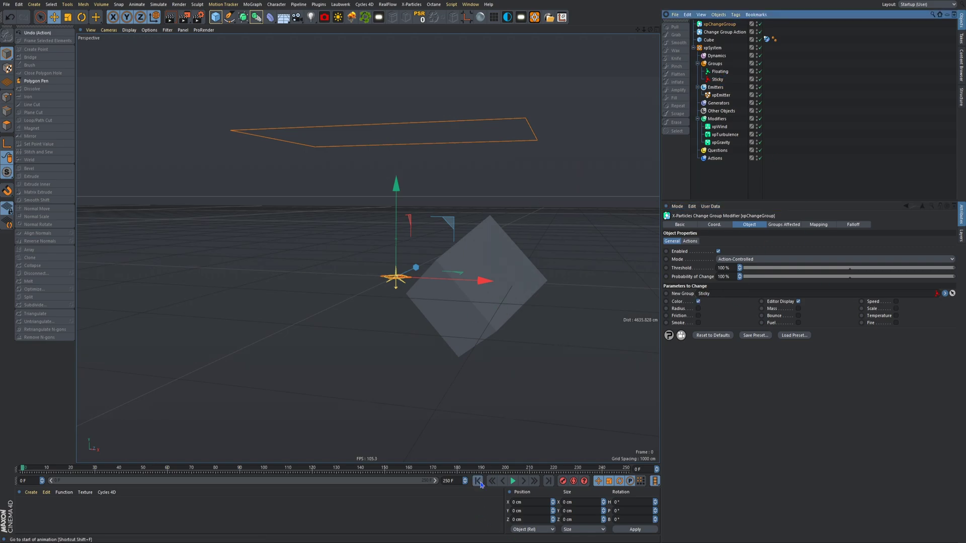
Play the simulation, pause it once particles reach the cube, and inspect the particles around its surface.
left_click(512, 481)
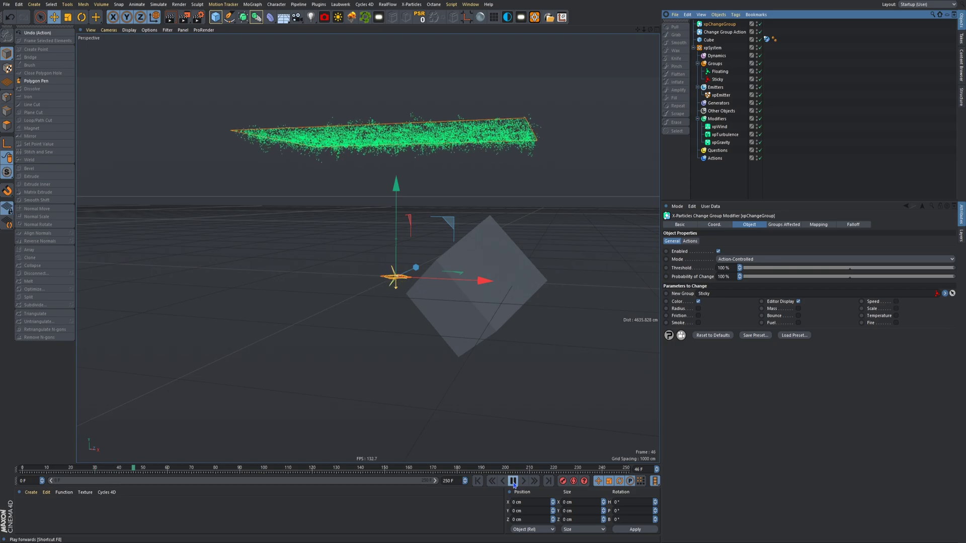
scroll(503, 302, "up", 5)
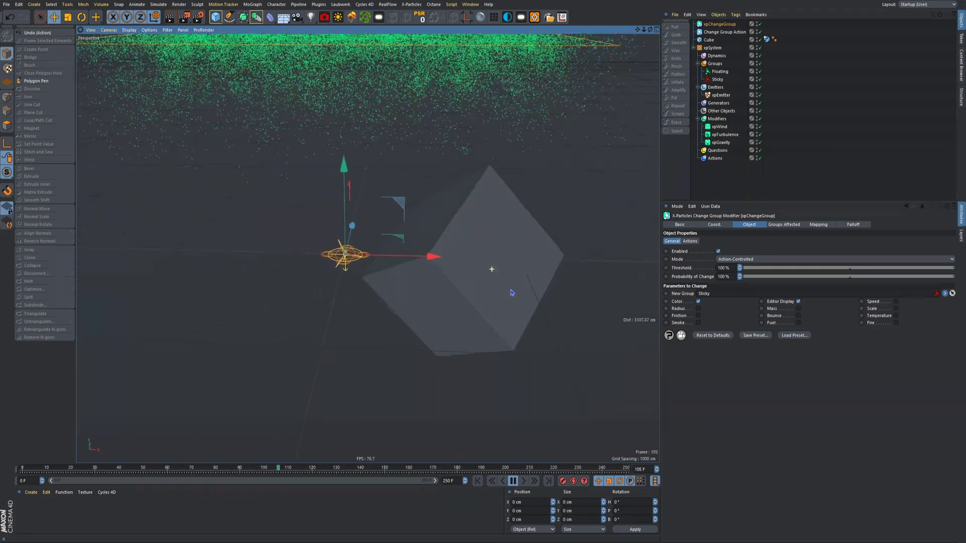
scroll(512, 292, "up", 4)
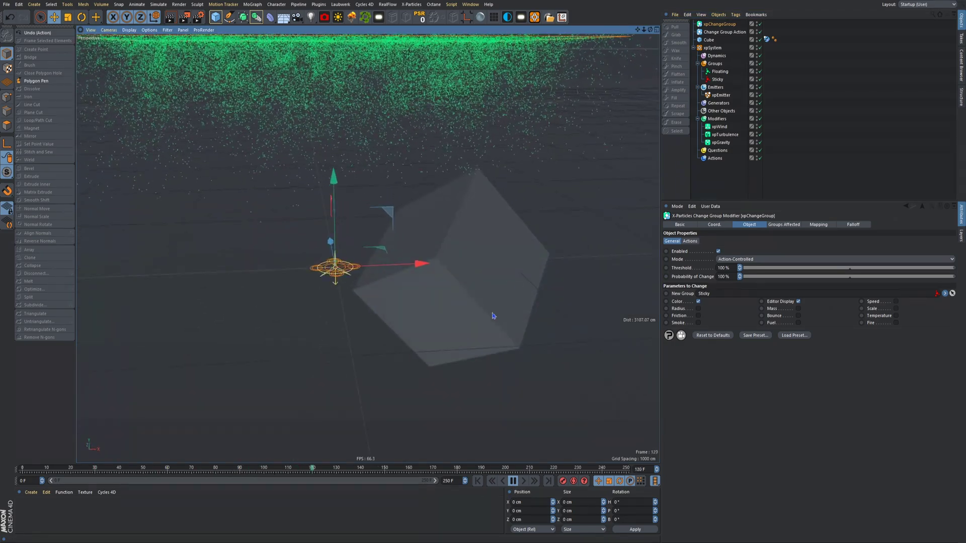
left_click(513, 482)
scroll(502, 142, "up", 6)
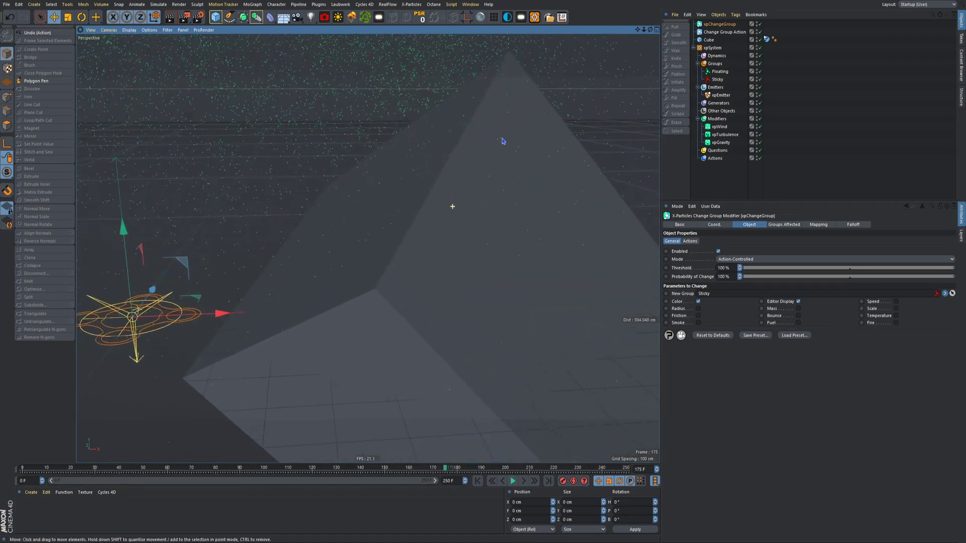
scroll(496, 188, "down", 6)
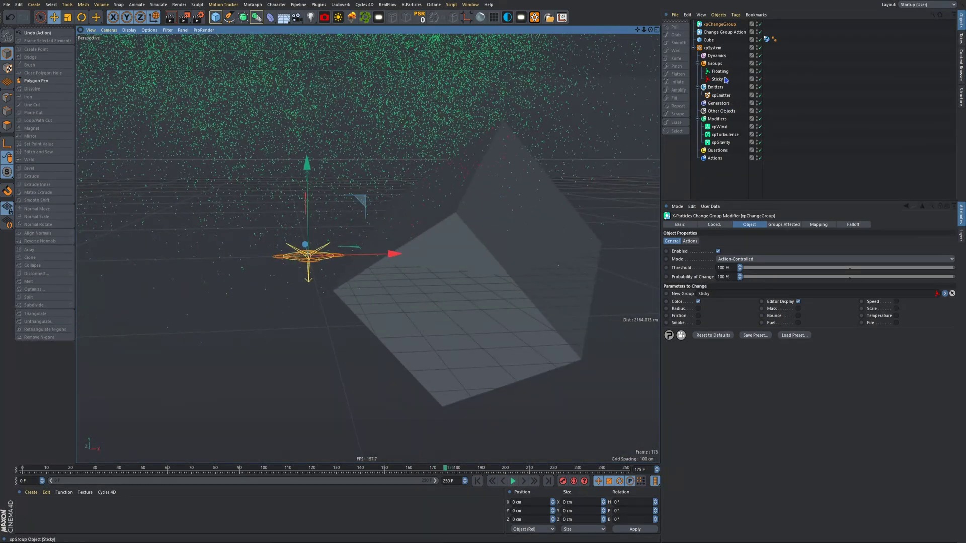
Set the editor display of both the Floating and Sticky groups to Squares.
left_click_drag(734, 83, 698, 69)
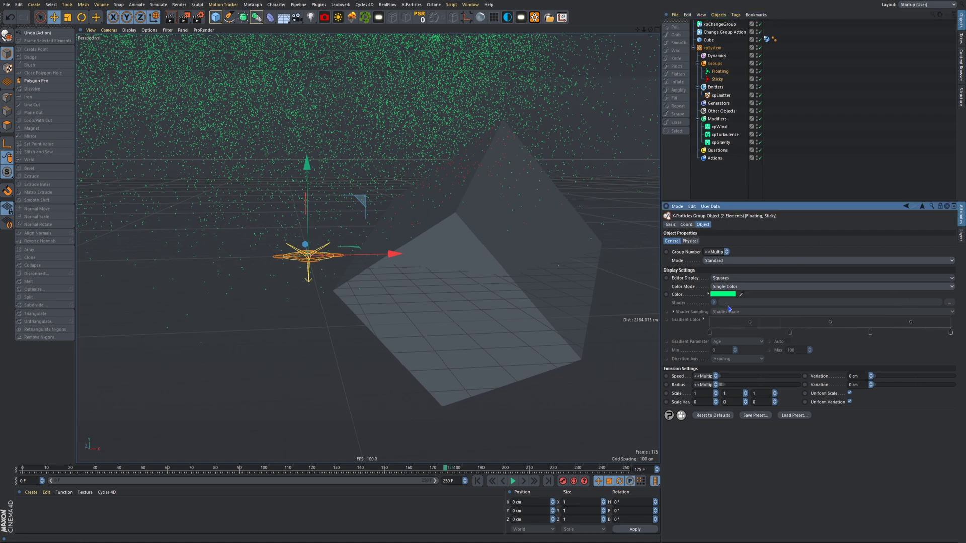
Replay the simulation from the first frame, pause it once particles hit the cube, and examine the colliding particles.
key("shift+f")
scroll(473, 237, "down", 3)
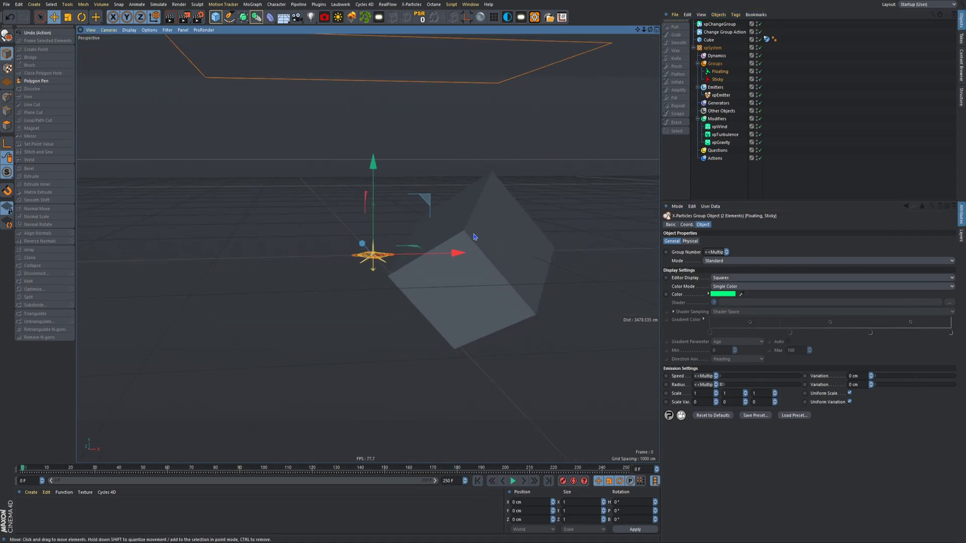
left_click_drag(493, 240, 452, 251, "alt")
left_click(513, 480)
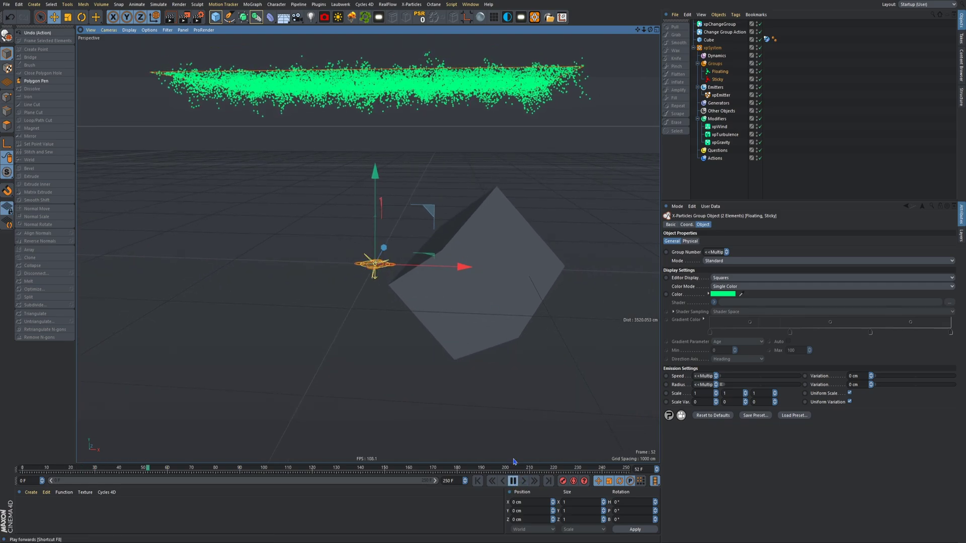
scroll(498, 235, "up", 4)
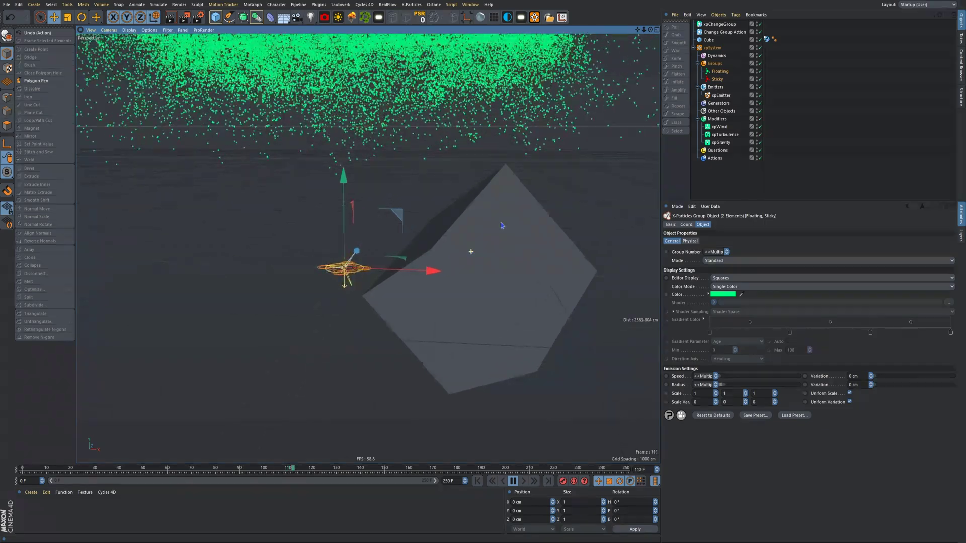
scroll(498, 234, "up", 5)
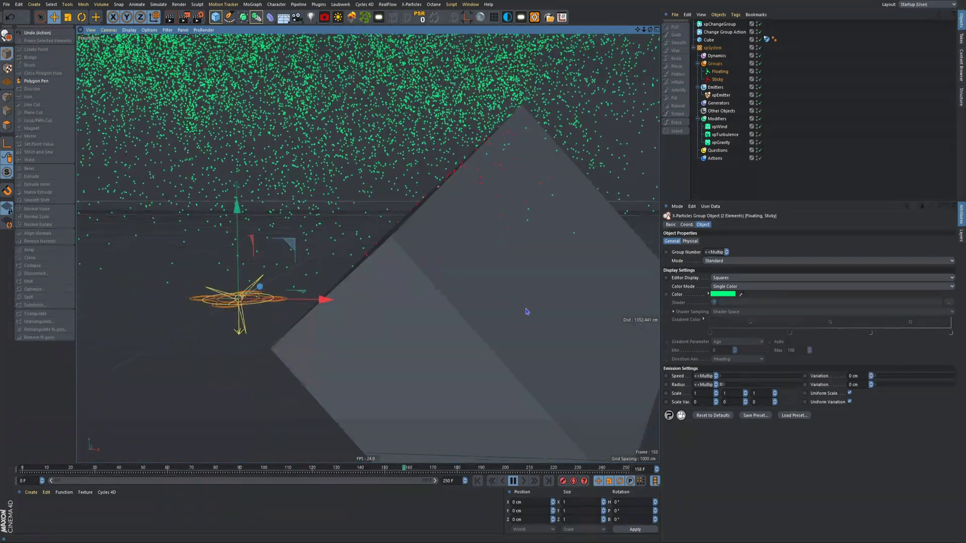
right_click_drag(524, 198, 546, 198, "alt")
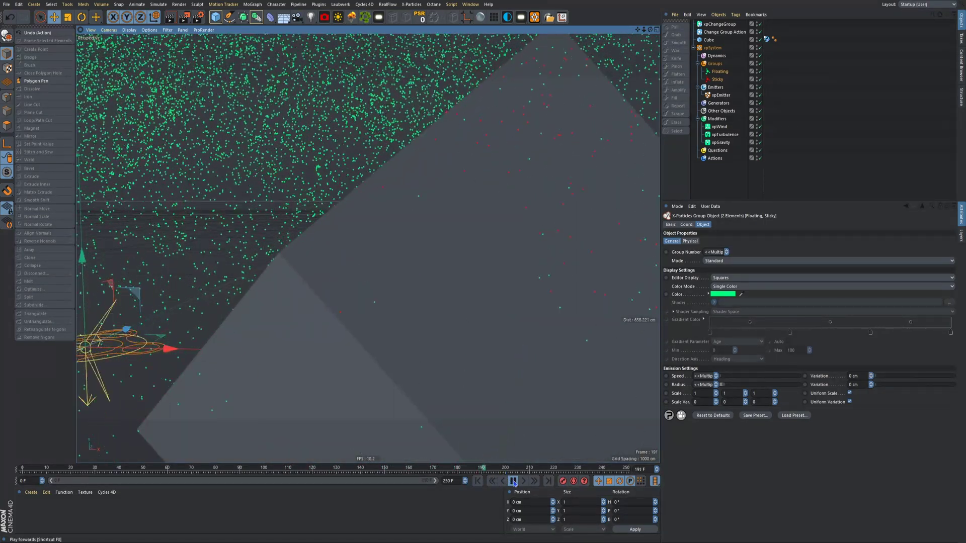
left_click(513, 481)
left_click_drag(605, 227, 524, 253, "alt")
right_click_drag(522, 246, 448, 261, "alt")
Add an action to the xpChangeGroup modifier and make it a Freeze Particles direct action.
left_click(719, 24)
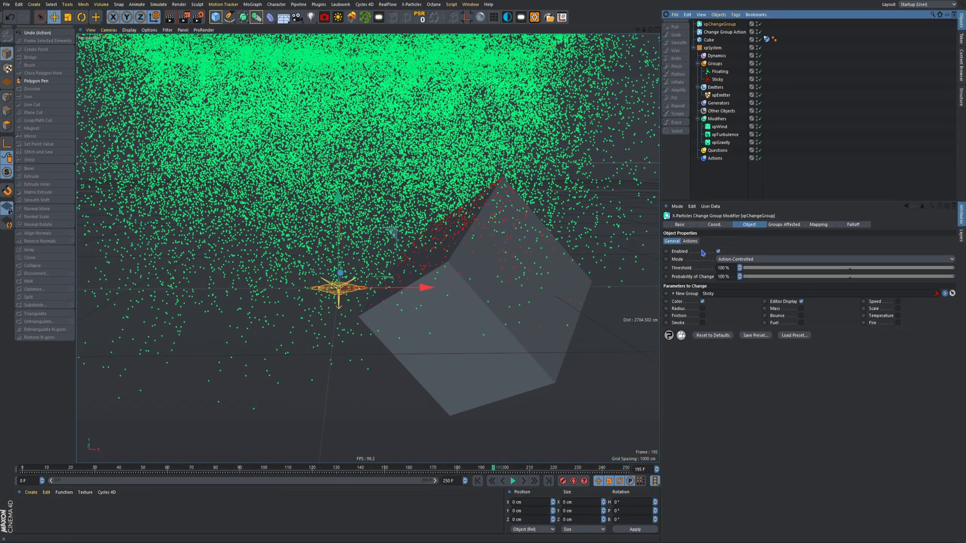
left_click(689, 241)
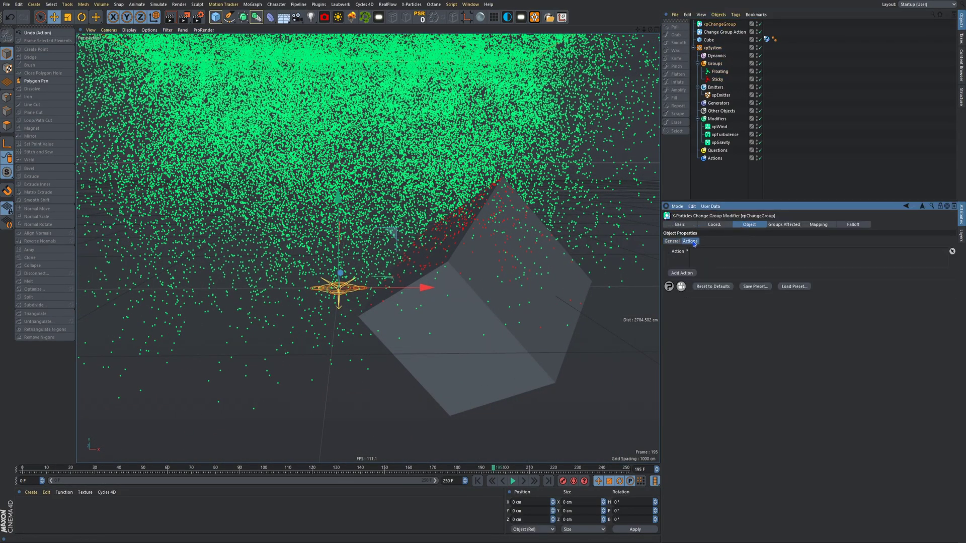
left_click(682, 273)
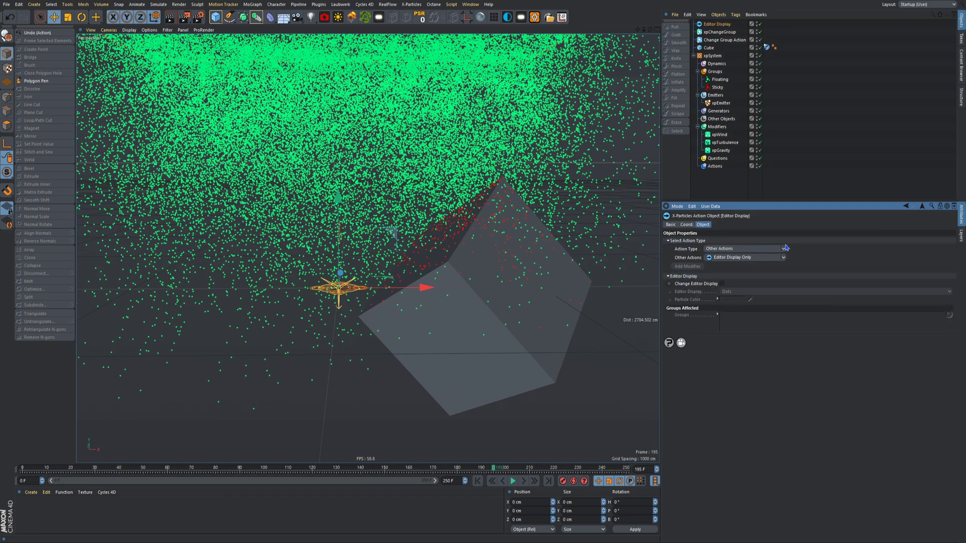
left_click(744, 257)
left_click(778, 281)
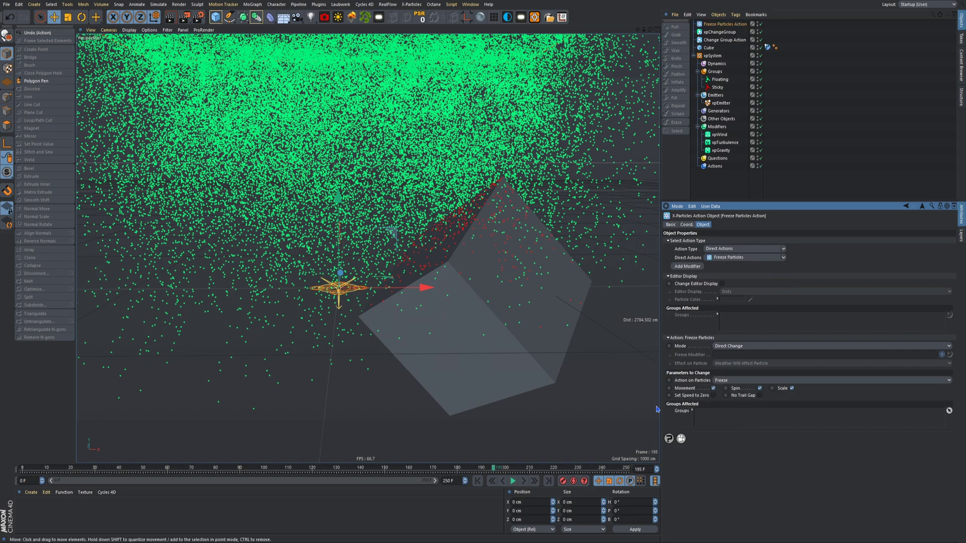
Restrict the Freeze Particles action to the Sticky group and enable Set Speed to Zero.
left_click_drag(720, 89, 721, 422)
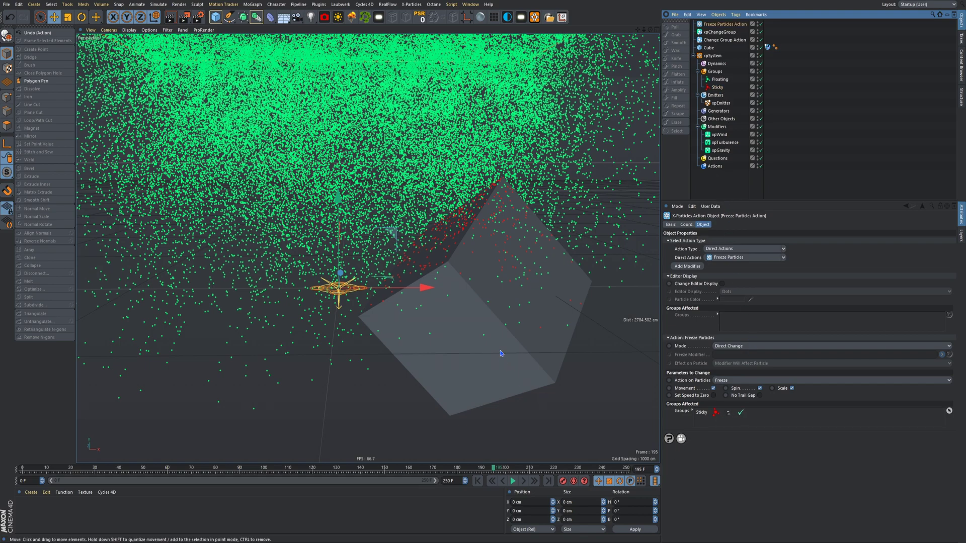
scroll(517, 349, "down", 3)
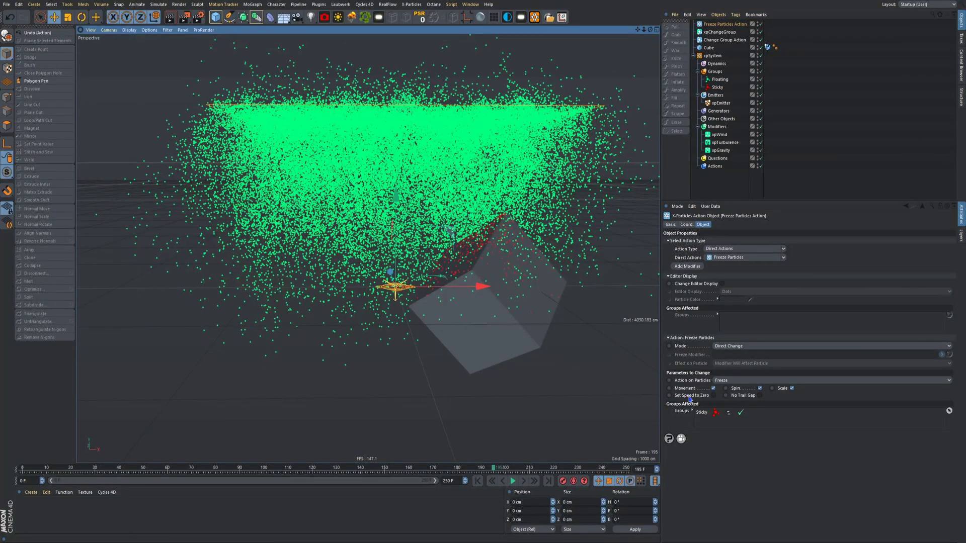
left_click(713, 396)
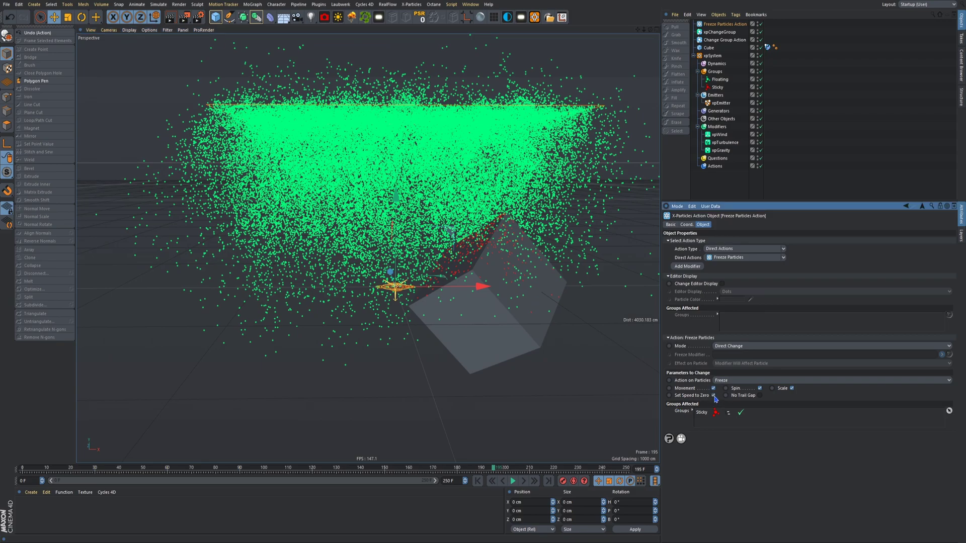
Rerun the simulation from the start with the freeze action, watch the cube's surface up close, and pause near frame 228.
scroll(517, 405, "down", 2)
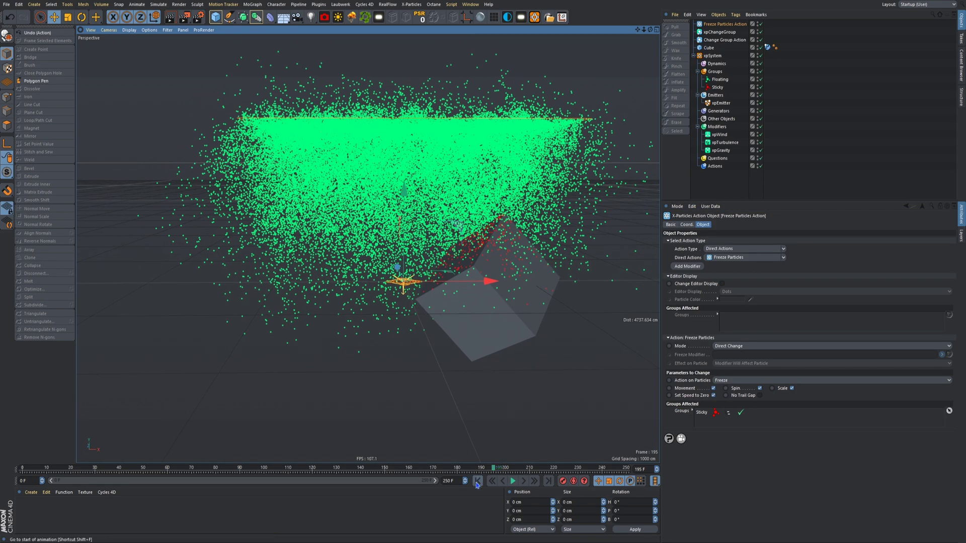
left_click(476, 485)
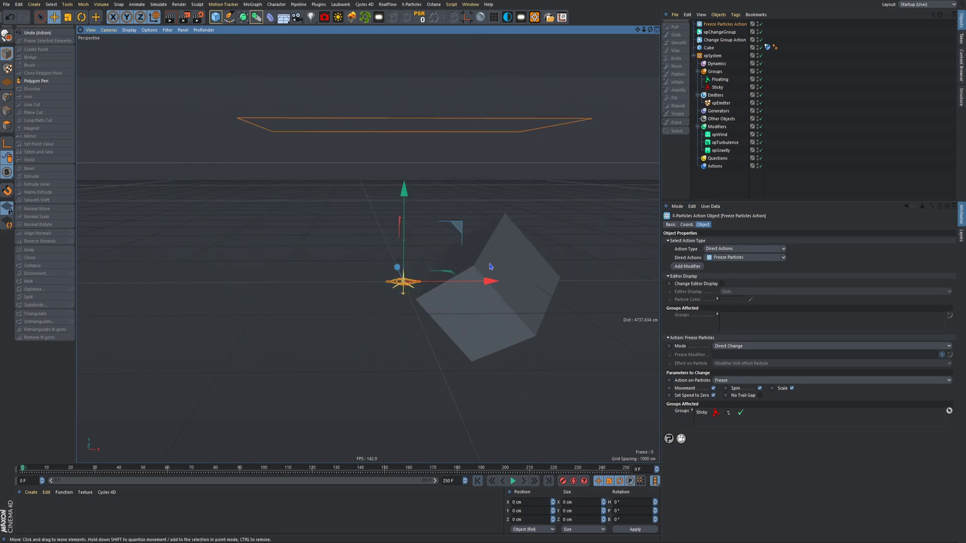
scroll(478, 288, "up", 3)
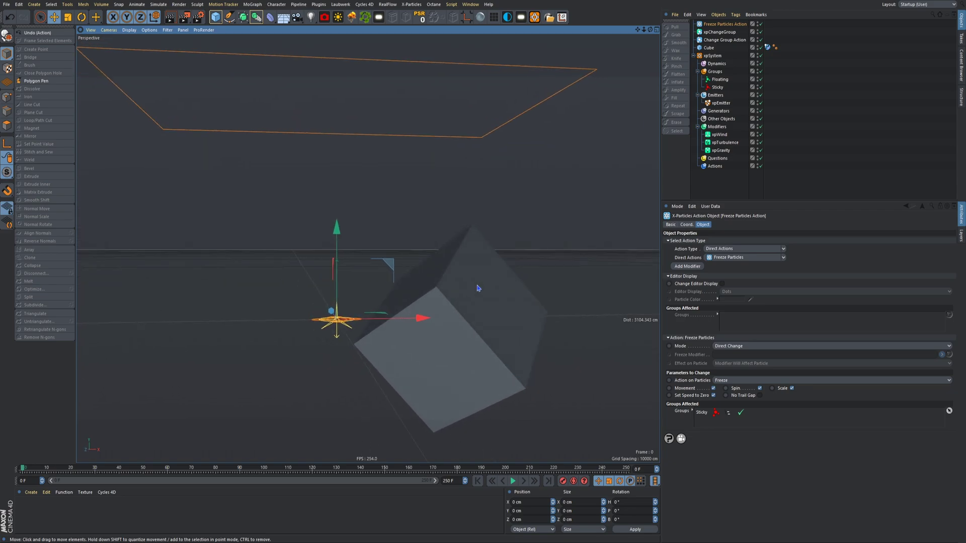
mouse_move(477, 289)
left_mouse_down("alt")
mouse_move(452, 280)
mouse_move(481, 299)
left_mouse_up("alt")
scroll(462, 274, "up", 1)
left_click(512, 482)
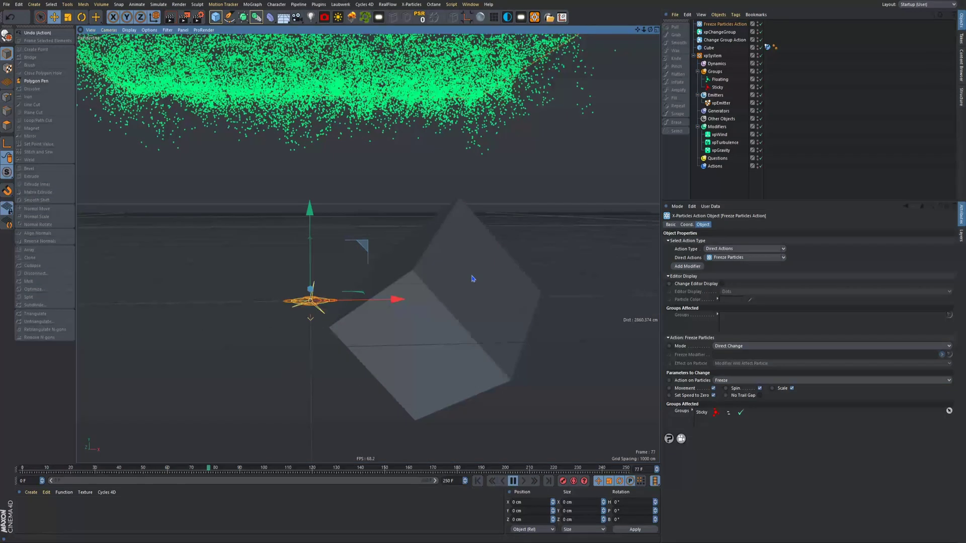
scroll(492, 270, "up", 4)
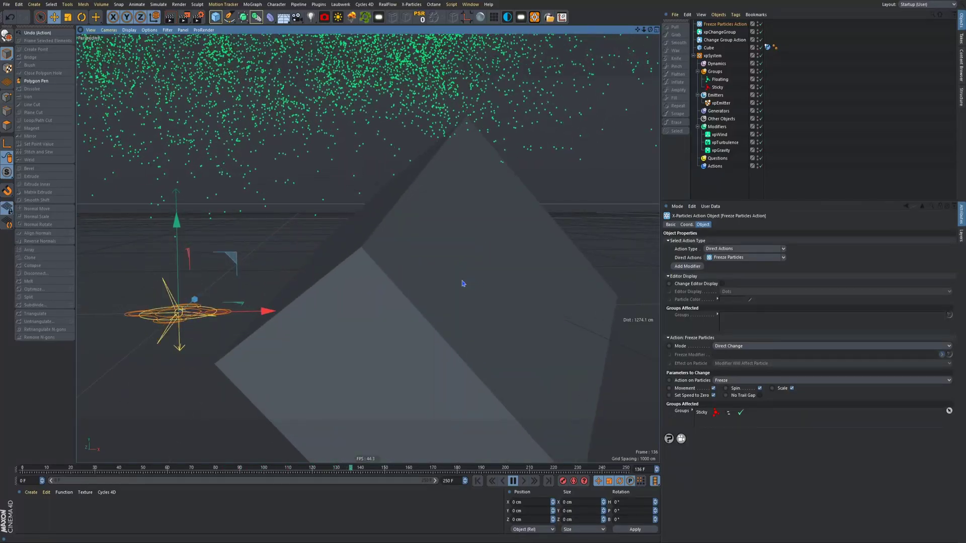
scroll(443, 252, "up", 3)
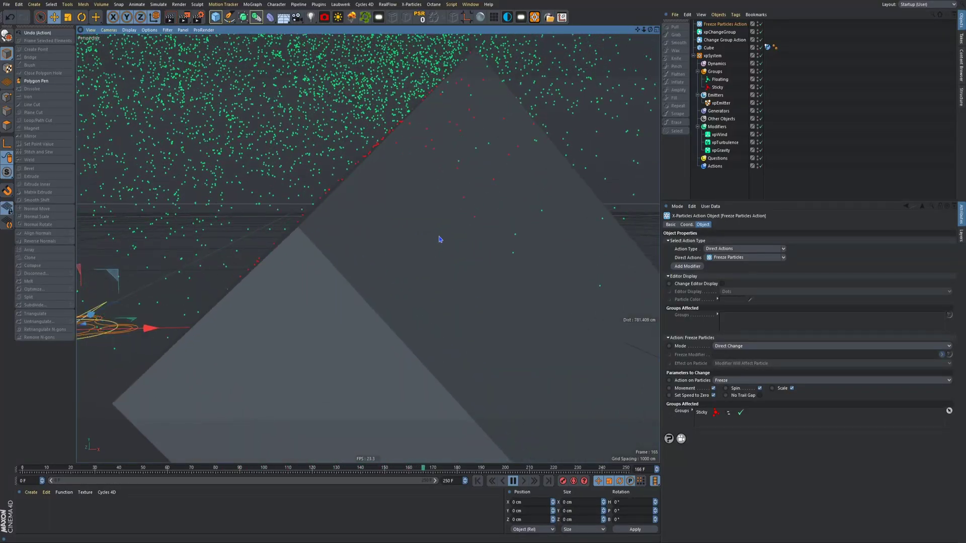
left_click_drag(439, 240, 485, 392, "alt")
left_click(514, 479)
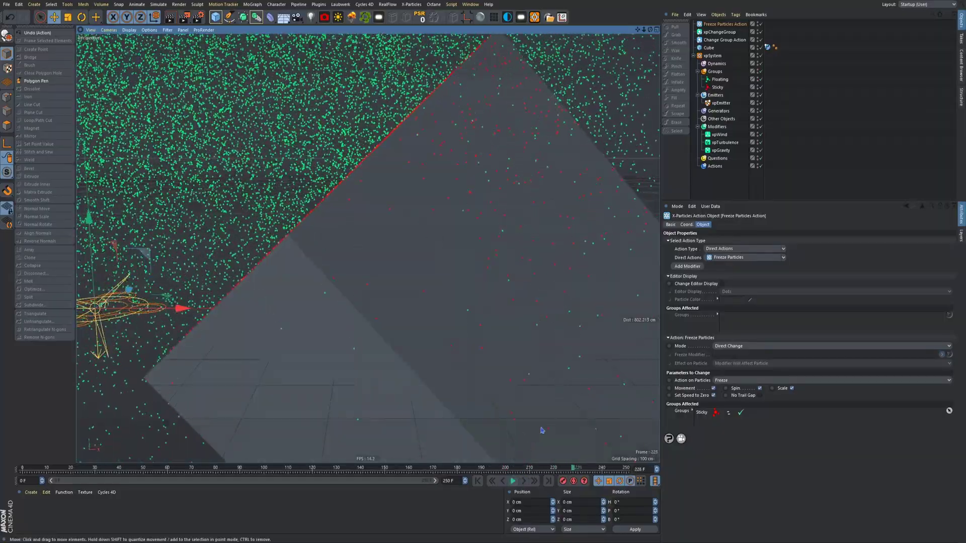
Inspect the Sticky particles on the cube's faces from several angles, both close up and from a distance.
scroll(507, 230, "down", 5)
left_click_drag(447, 222, 411, 229, "alt")
scroll(520, 219, "down", 5)
scroll(427, 285, "up", 10)
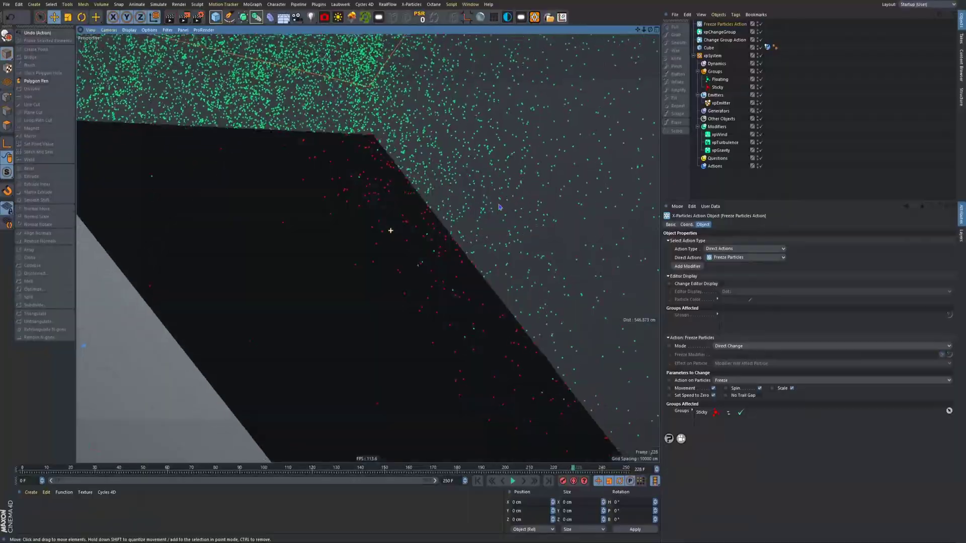
left_click_drag(500, 207, 506, 204, "alt")
mouse_move(417, 287)
left_mouse_down("alt")
mouse_move(334, 282)
mouse_move(405, 283)
left_mouse_up("alt")
scroll(422, 285, "down", 10)
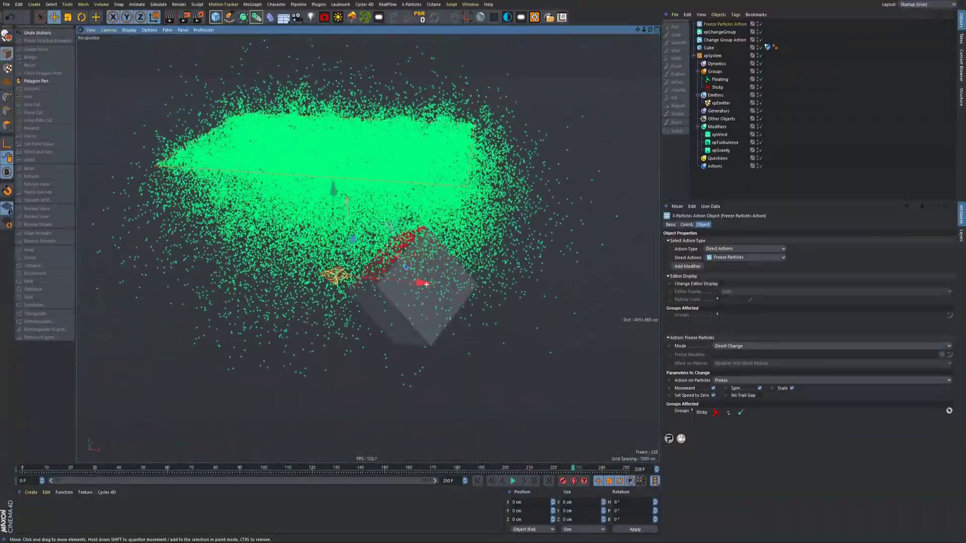
middle_click_drag(405, 267, 519, 255, "alt")
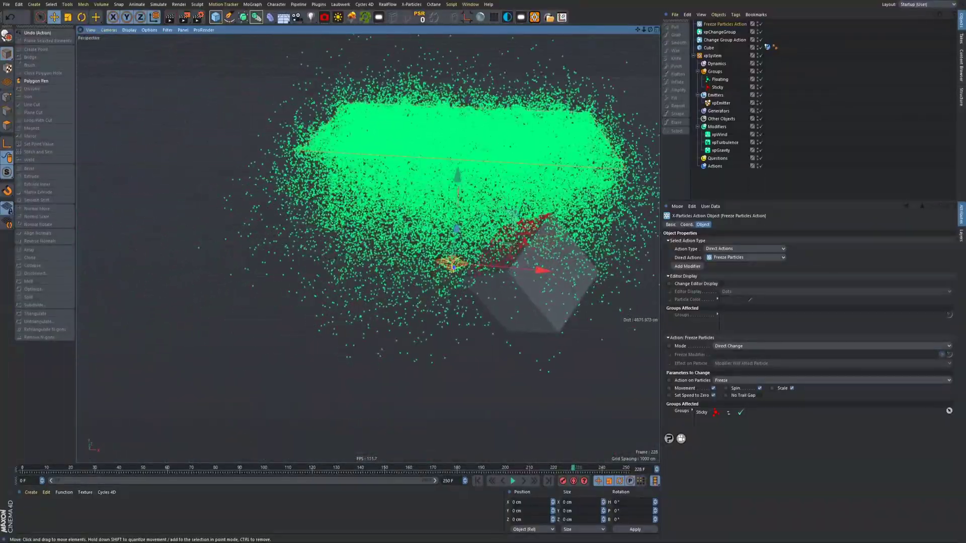
left_click_drag(518, 255, 517, 240, "alt")
middle_click_drag(516, 240, 460, 256, "alt")
scroll(460, 255, "up", 3)
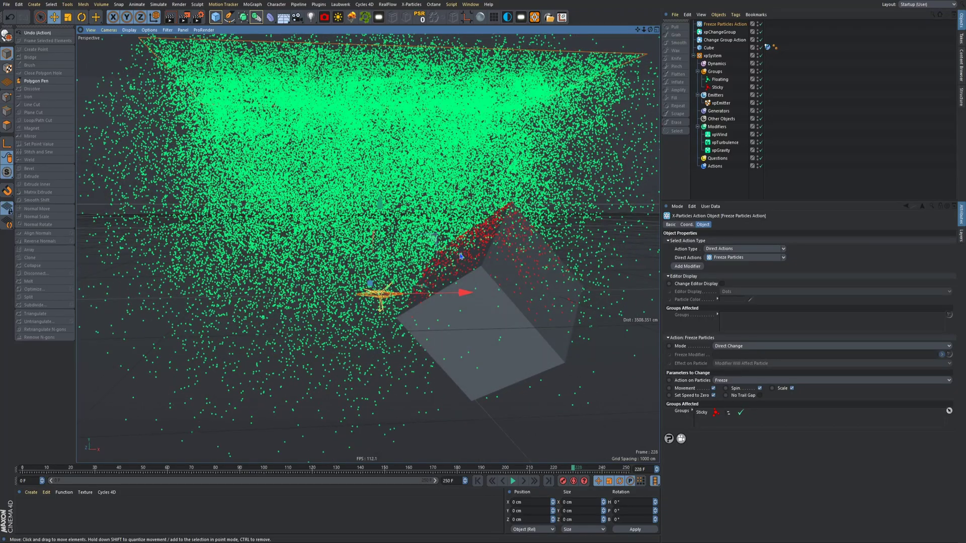